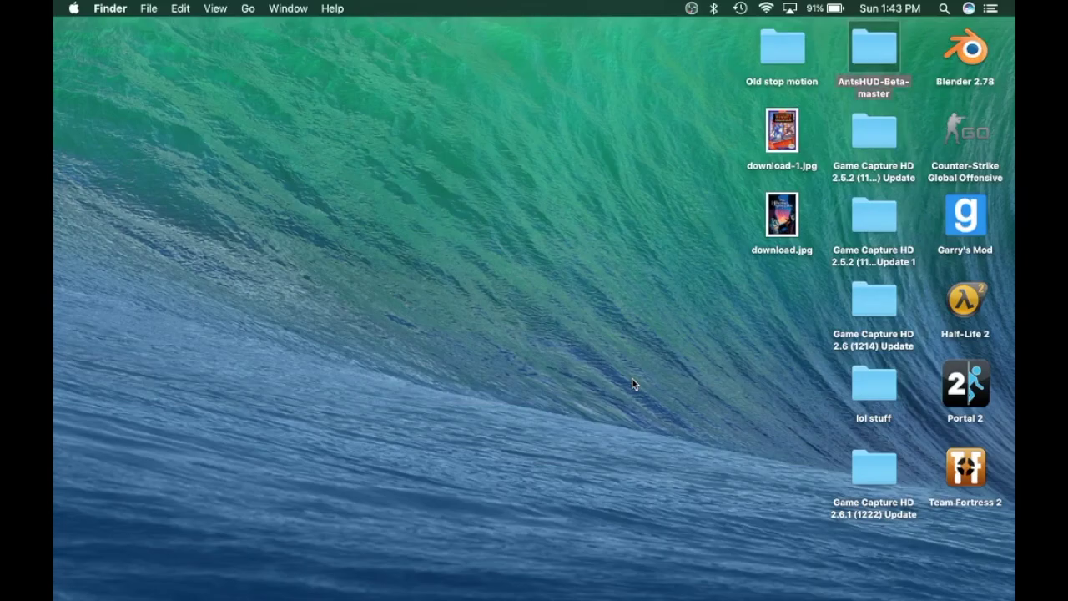
Visit the NES CHR Editor page on Romhacking.net in Chrome, then close the browser window
mouse_move(699, 592)
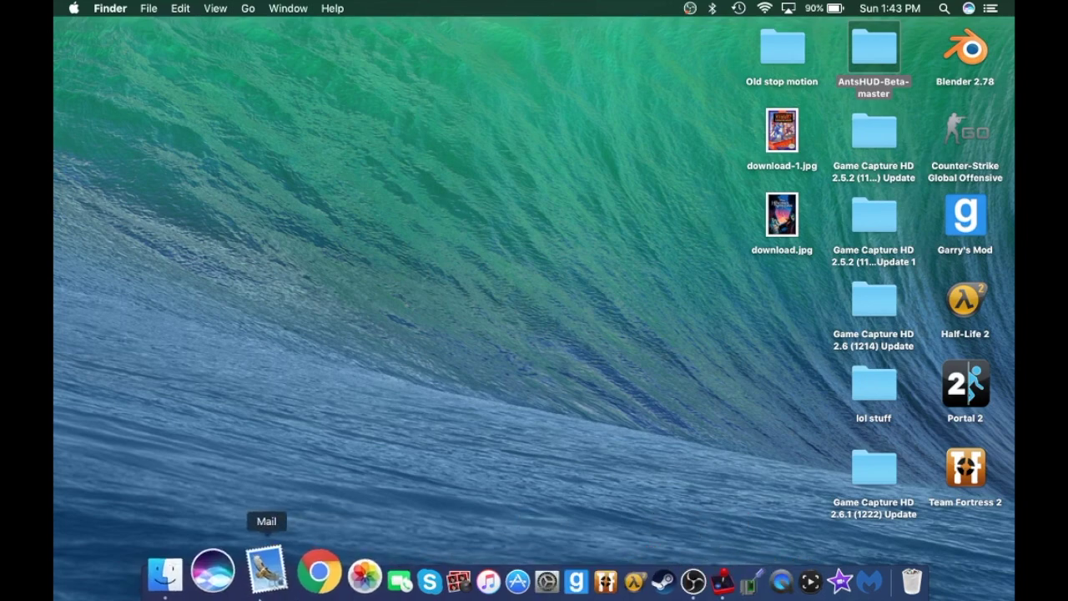
click(289, 567)
click(251, 216)
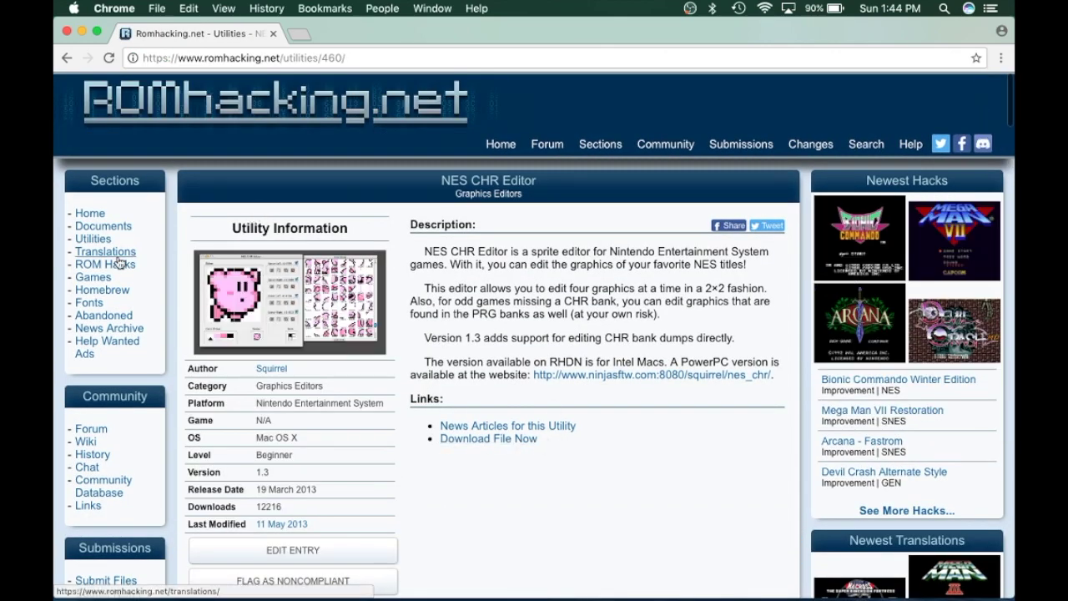
click(67, 31)
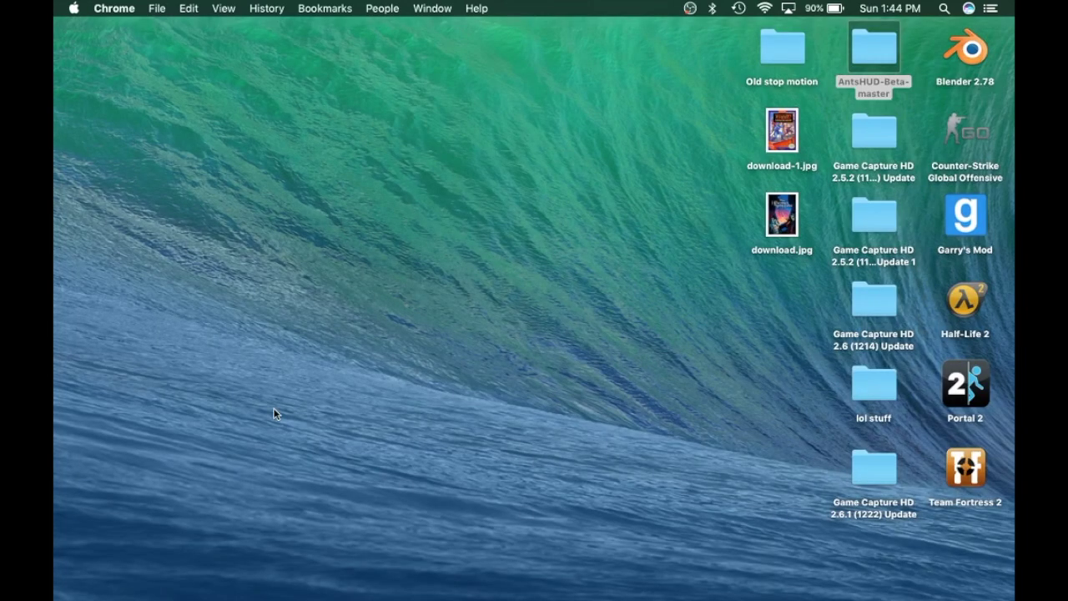
mouse_move(562, 594)
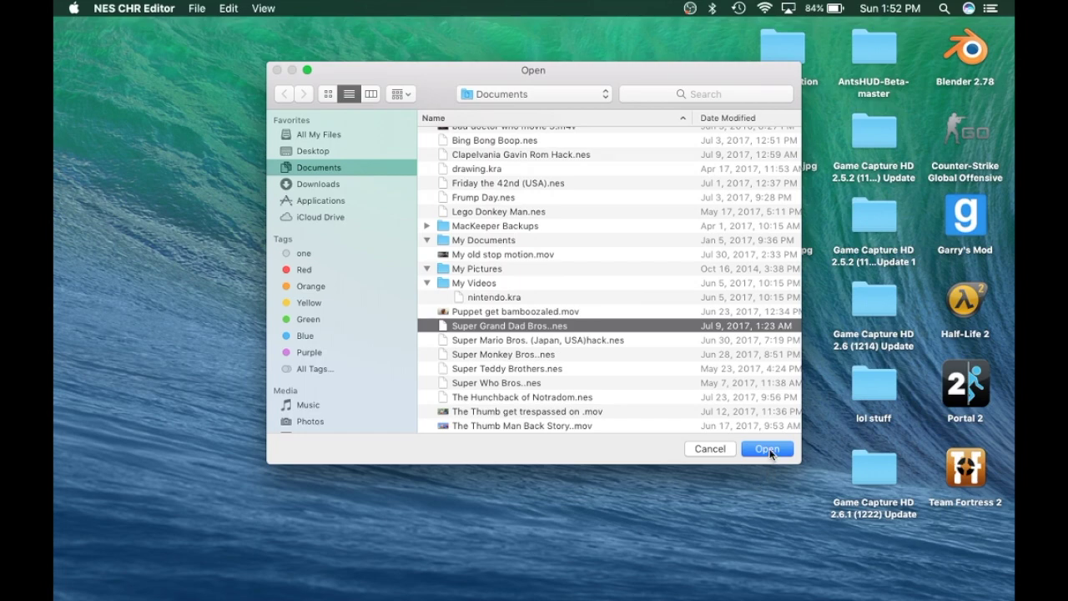
Open the Mario .nes ROM from Documents and scroll through its 512 CHR tiles
click(767, 449)
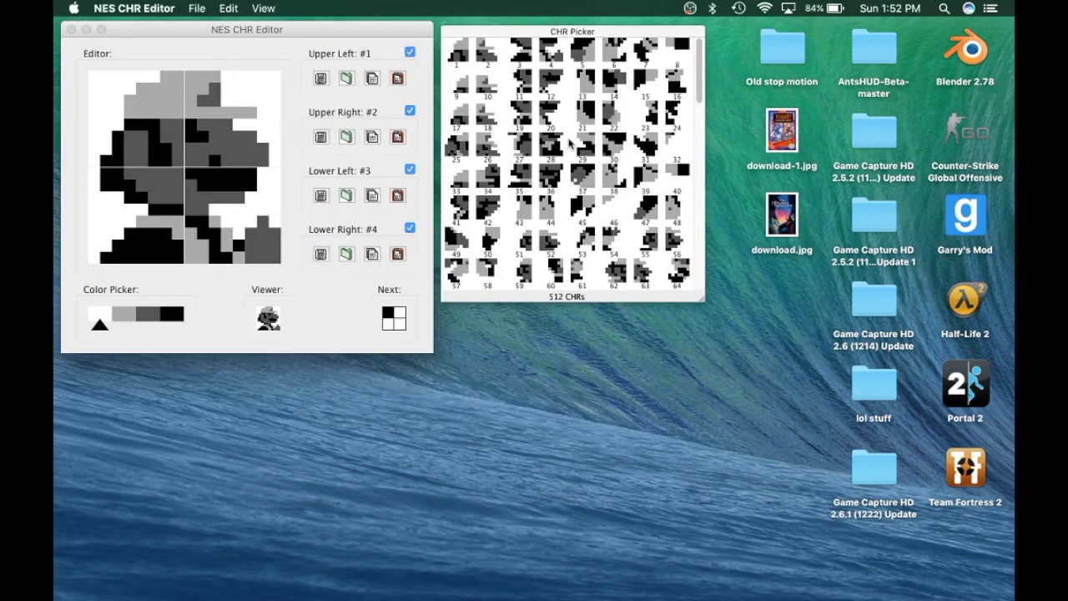
scroll(701, 127, down, 5)
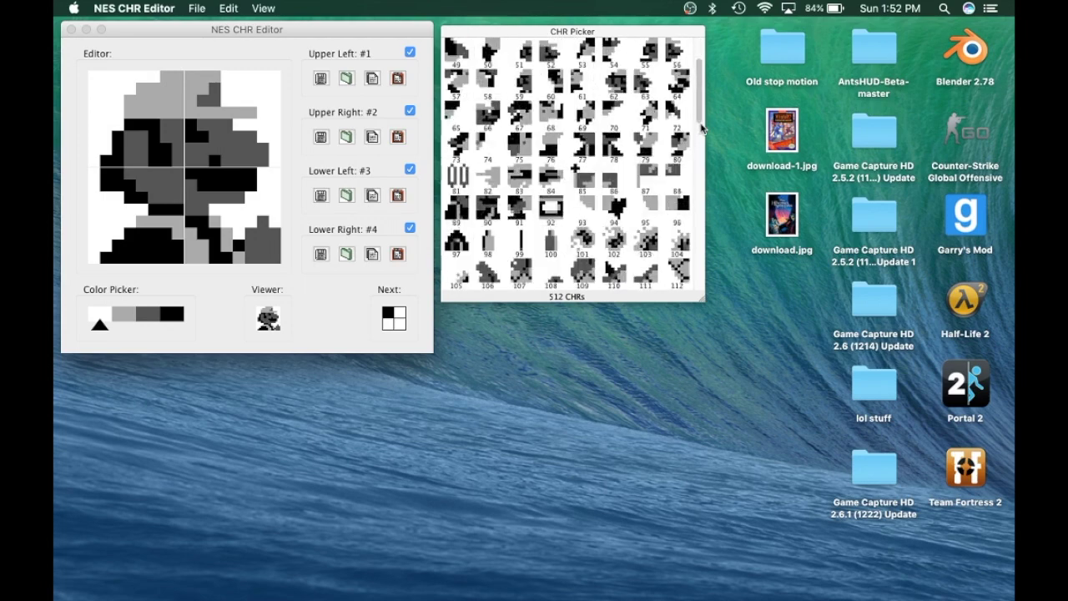
scroll(701, 127, down, 5)
scroll(701, 128, up, 8)
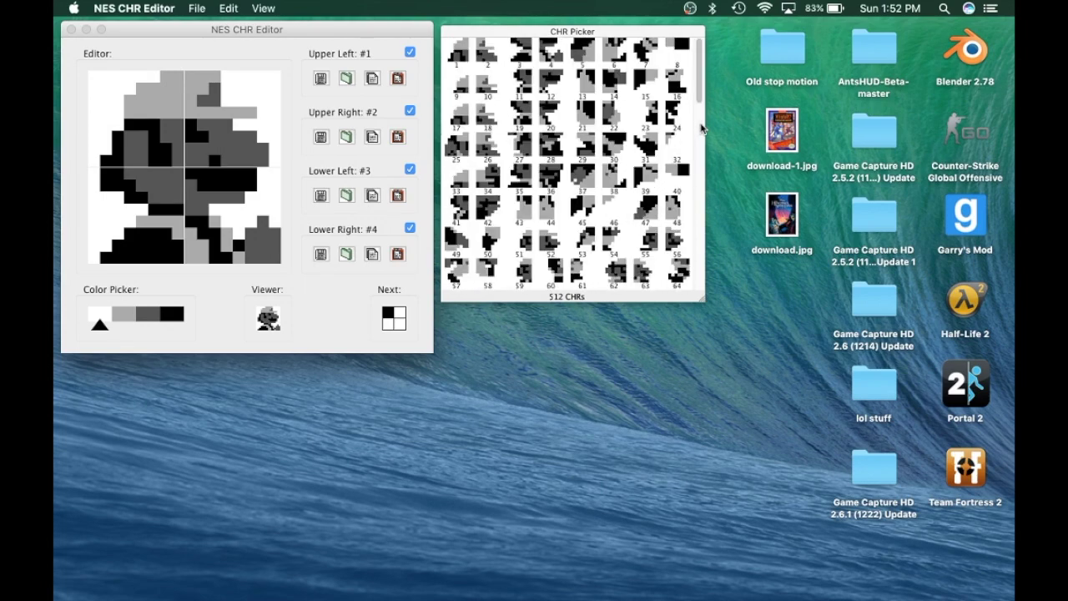
scroll(699, 116, down, 5)
scroll(699, 117, up, 5)
mouse_move(707, 555)
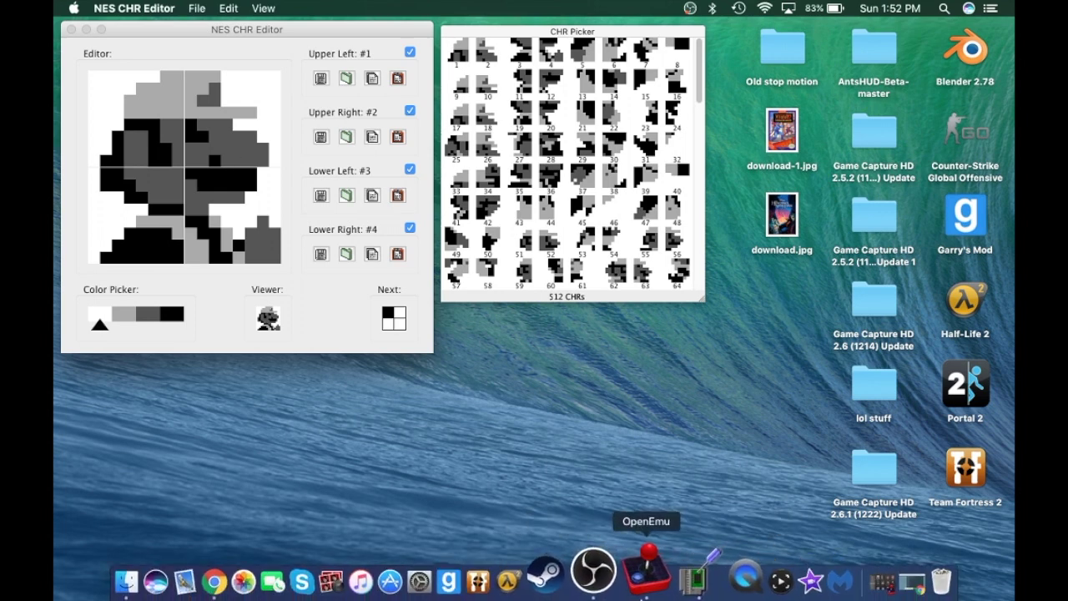
Launch Super Mario Bros. from the OpenEmu game library
click(842, 583)
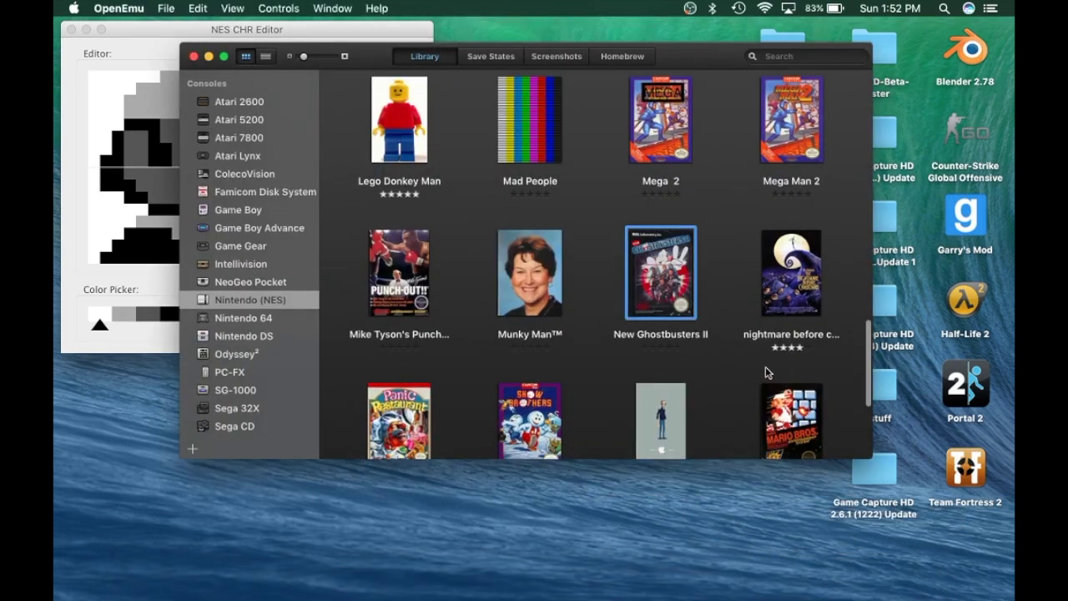
scroll(674, 188, up, 5)
scroll(674, 192, up, 5)
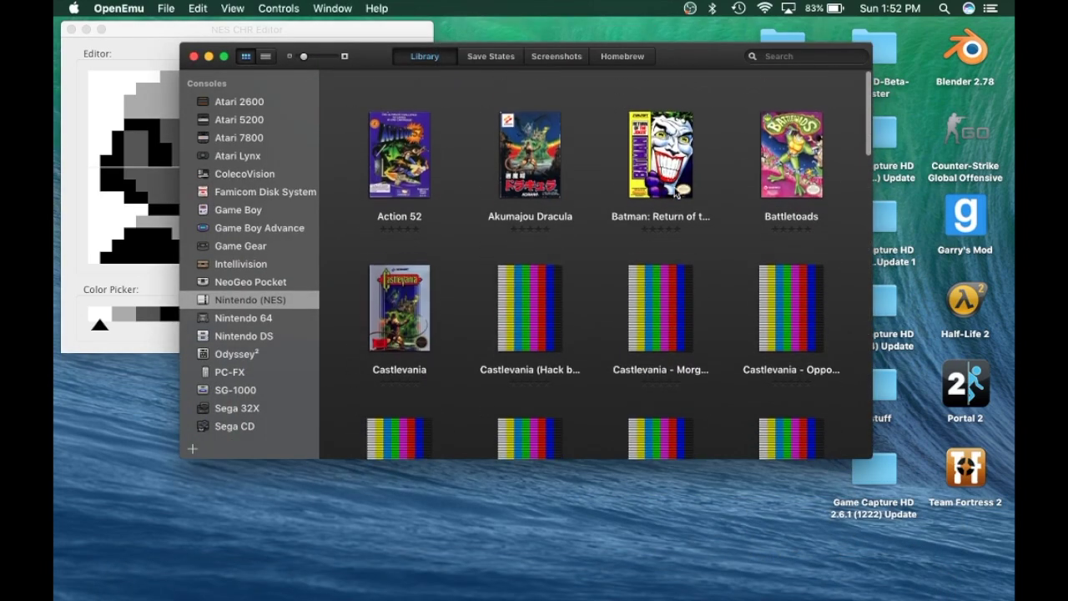
scroll(674, 192, down, 8)
scroll(674, 192, down, 10)
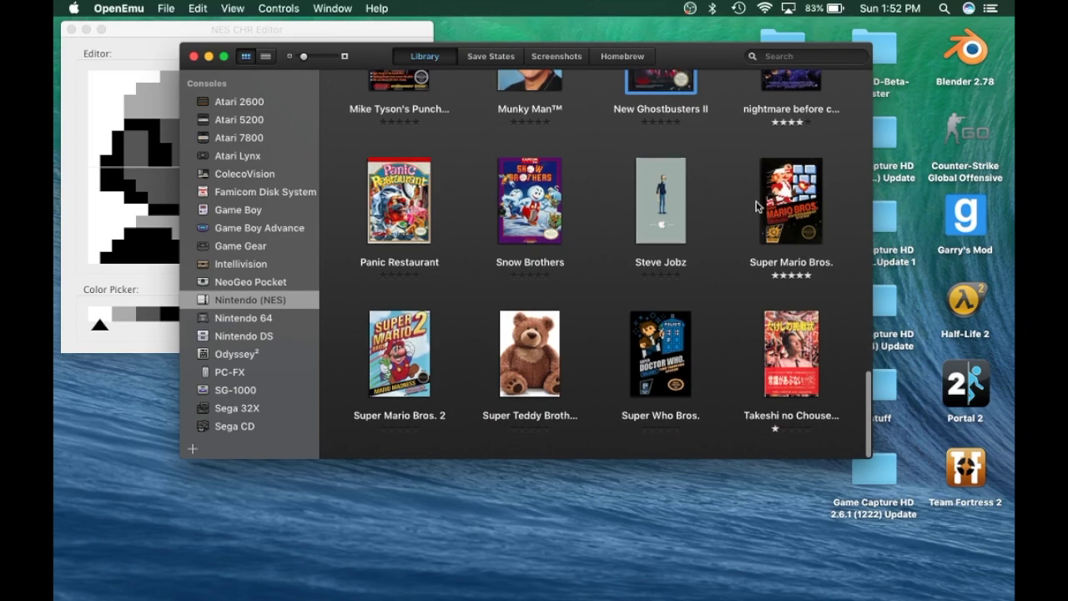
double_click(777, 207)
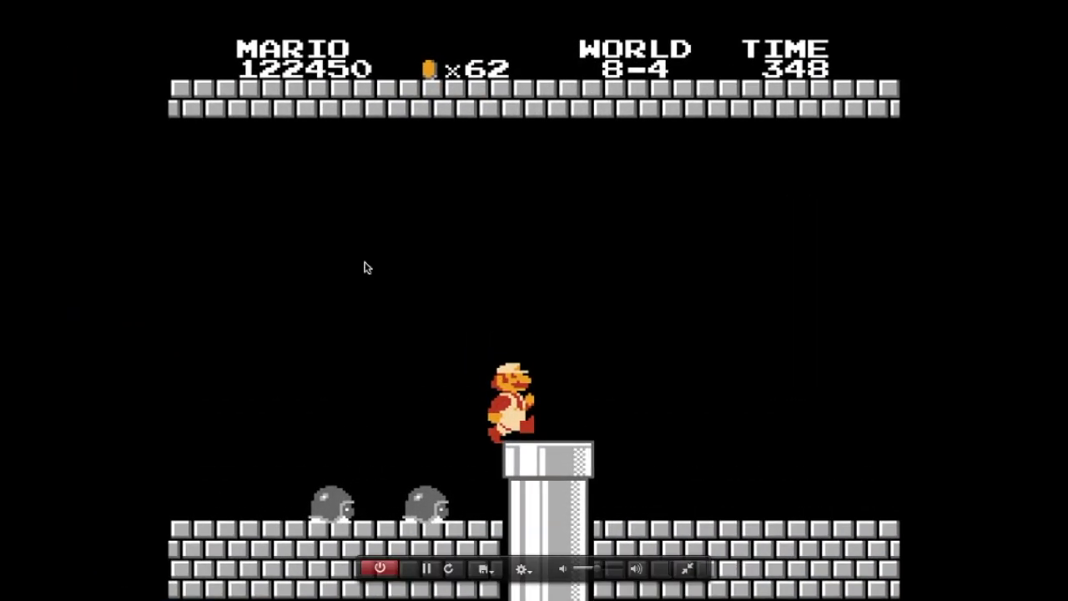
Window the game beside the editor, reset it, start World 1-1 and pause
click(688, 569)
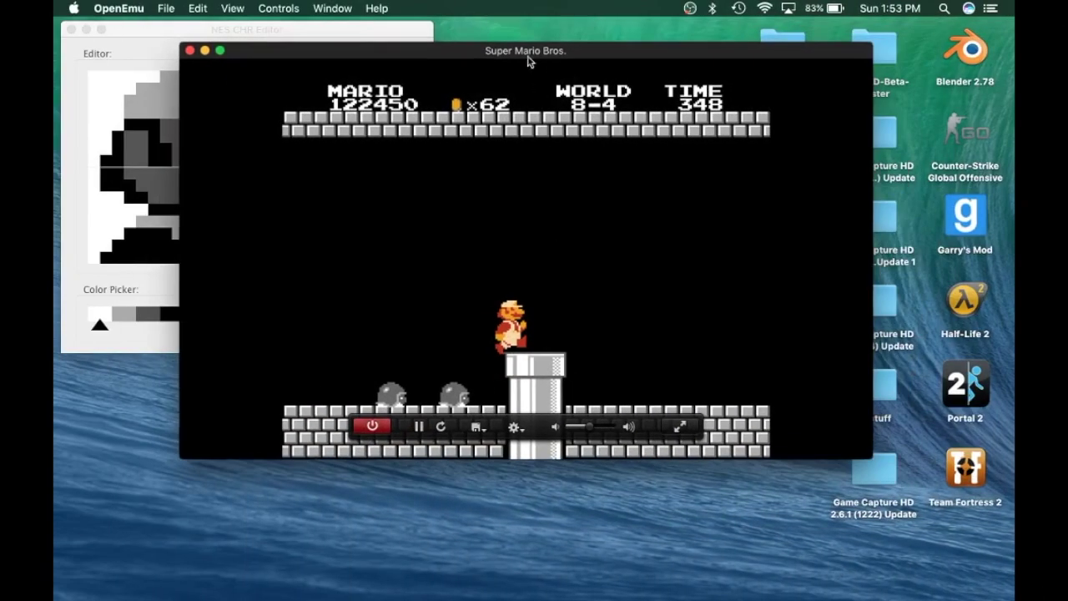
drag(526, 56, 804, 36)
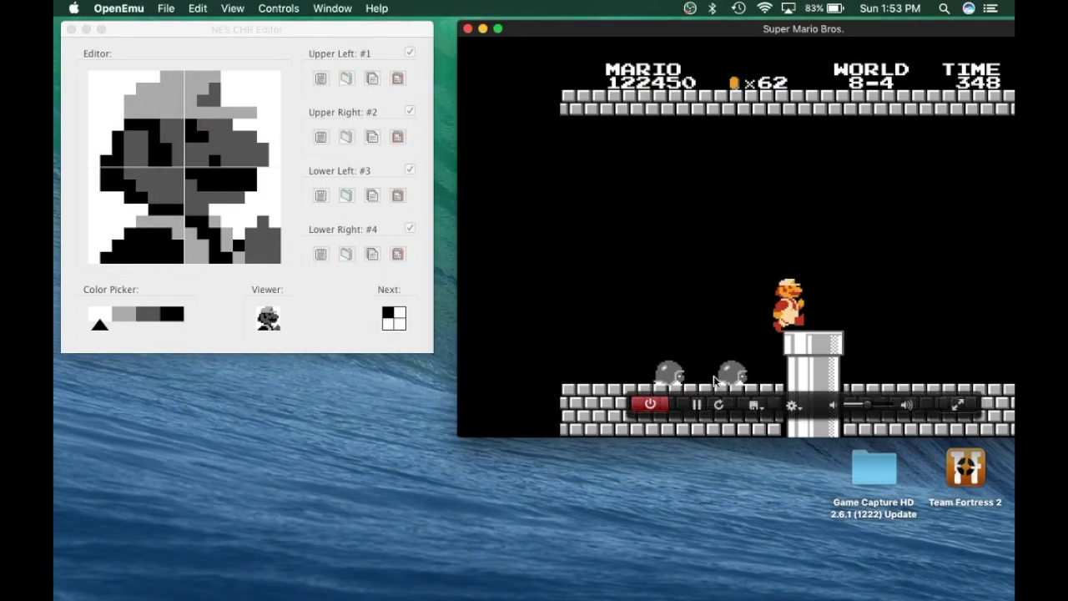
click(718, 407)
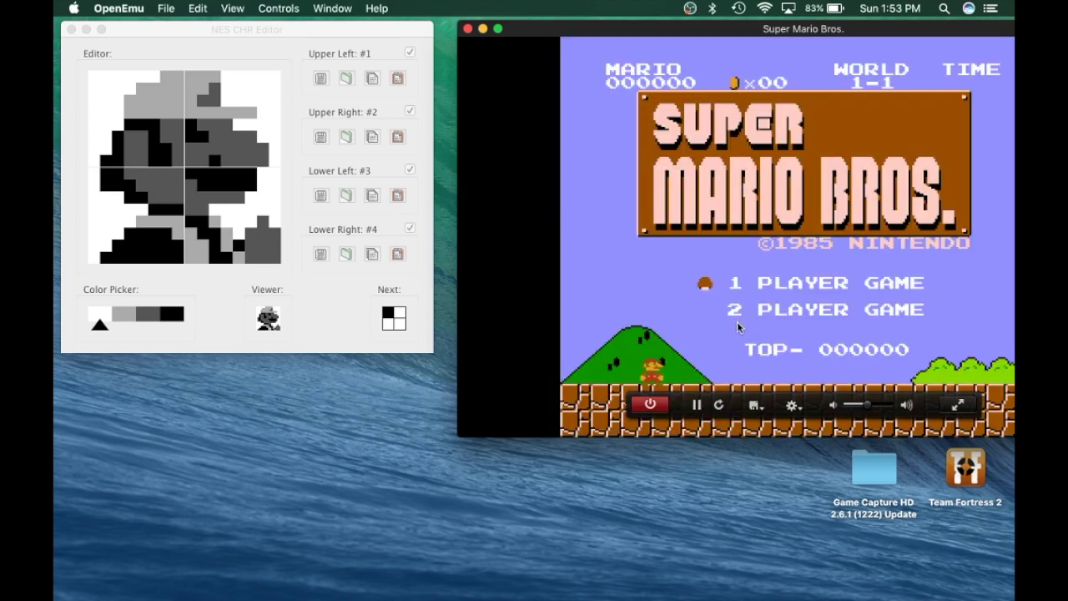
key(Return)
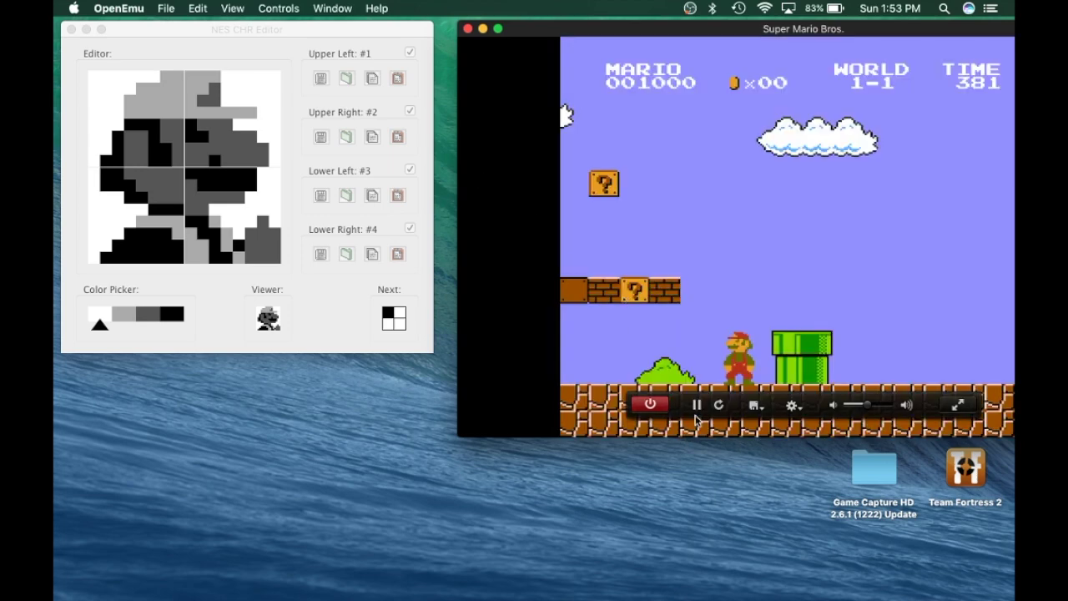
click(696, 406)
click(219, 32)
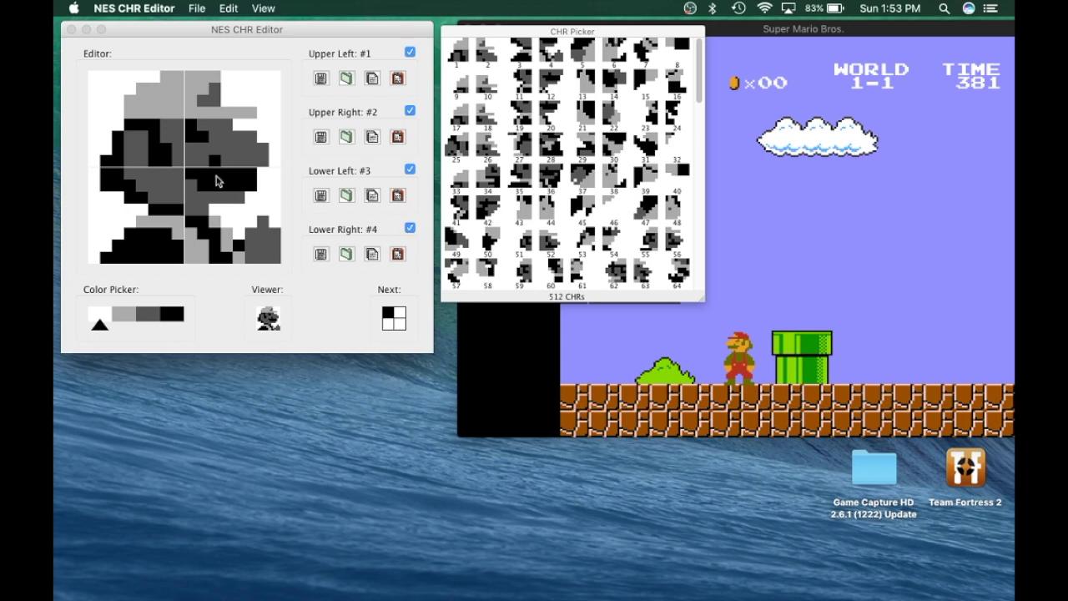
Inspect the dark grey palette swatch's colour chooser and cancel without changes
click(146, 314)
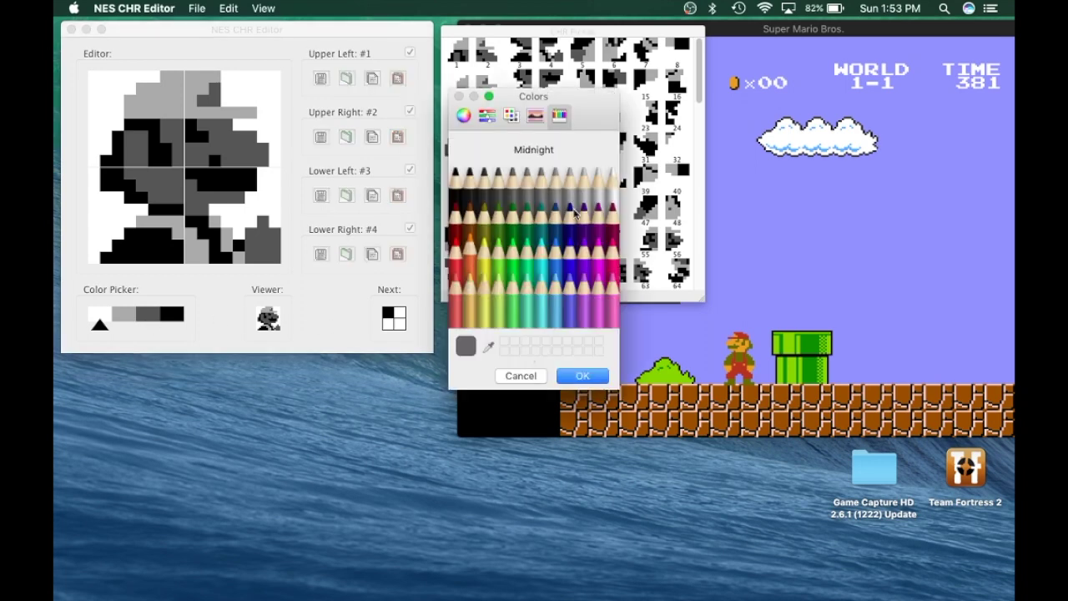
click(523, 377)
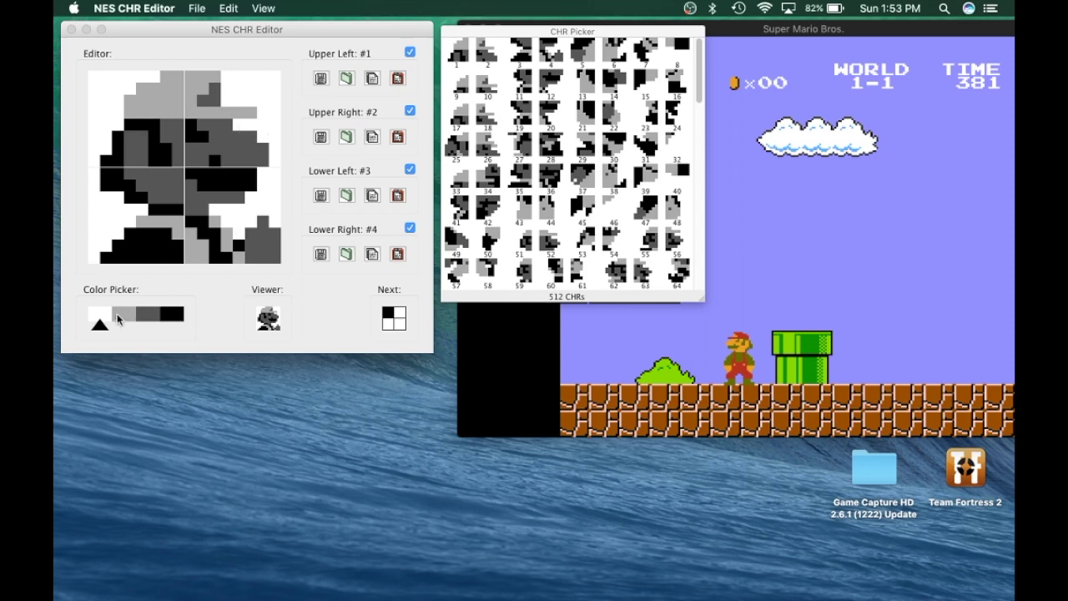
Undo a trial white stroke on Mario and load tiles 9–12 into the four quarters
mouse_move(247, 136)
mouse_down()
mouse_move(248, 160)
mouse_move(255, 144)
mouse_move(262, 162)
mouse_move(240, 155)
mouse_move(236, 213)
mouse_move(252, 178)
mouse_up()
key(super+z)
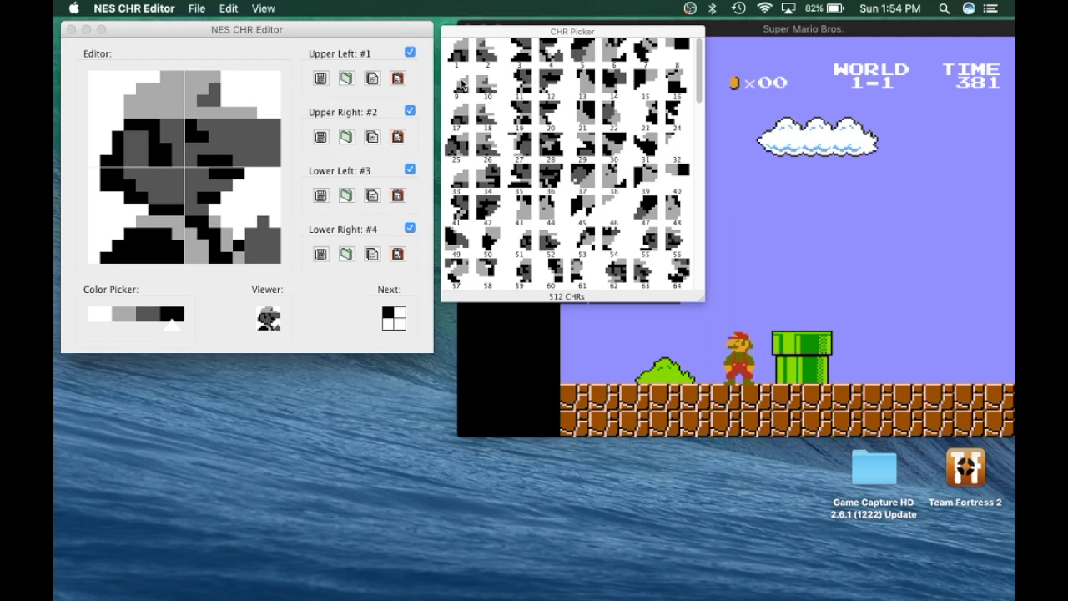
click(460, 85)
click(484, 85)
click(526, 87)
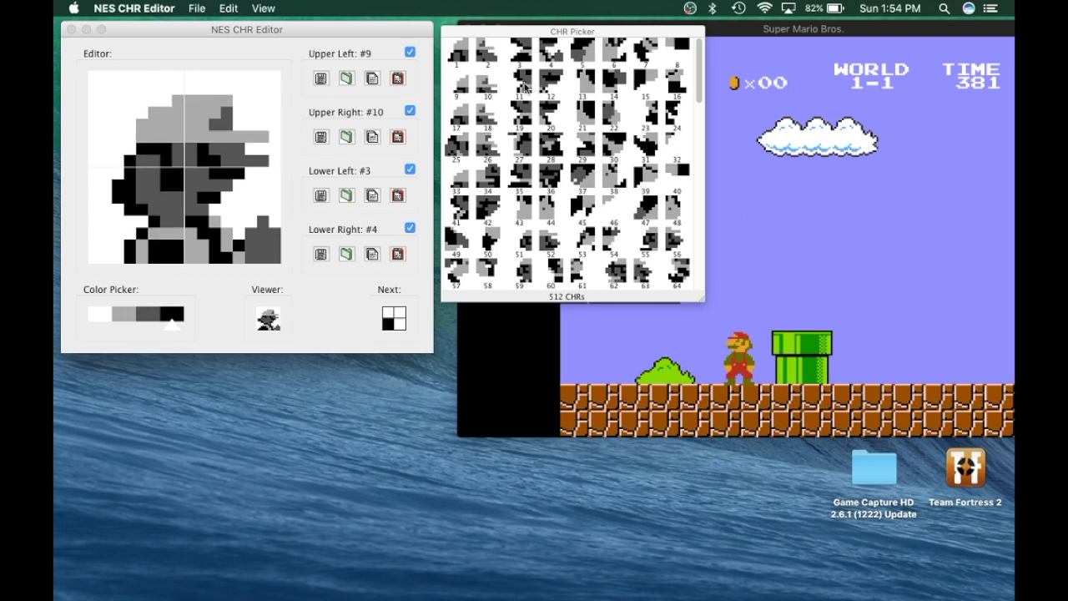
click(542, 84)
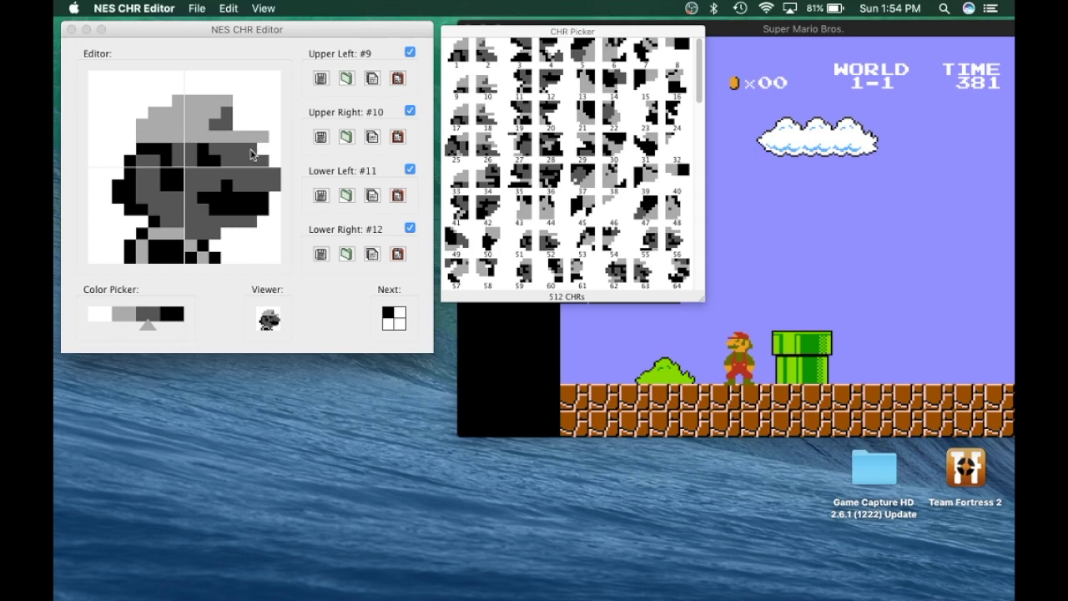
Paint dark grey pixels along the right edge and white pixels over the mustache's right side
drag(274, 148, 277, 184)
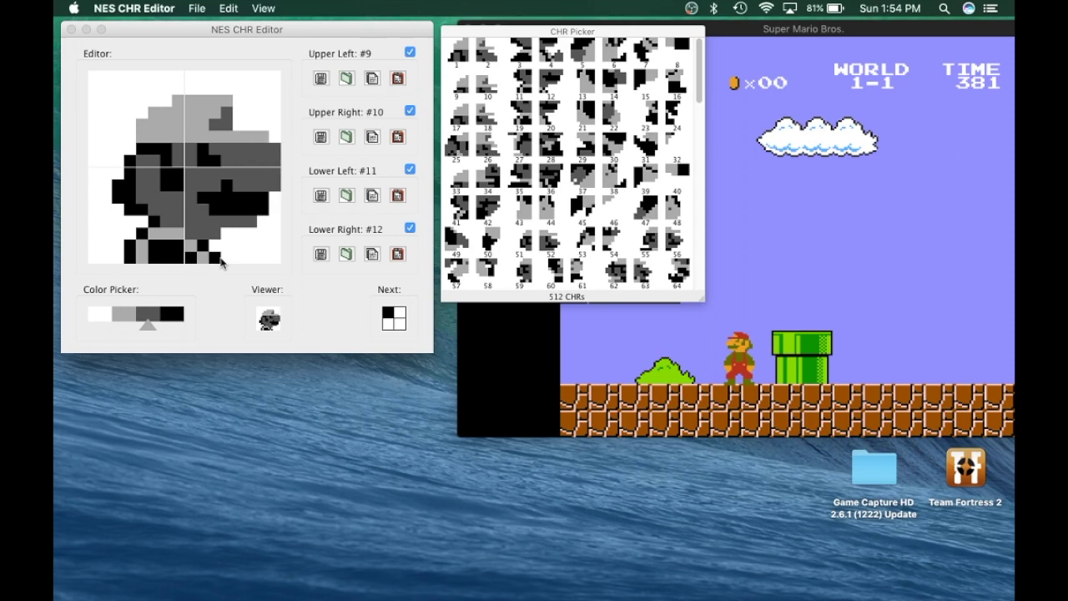
click(100, 314)
mouse_move(282, 207)
mouse_down()
mouse_move(252, 221)
mouse_move(241, 225)
mouse_up()
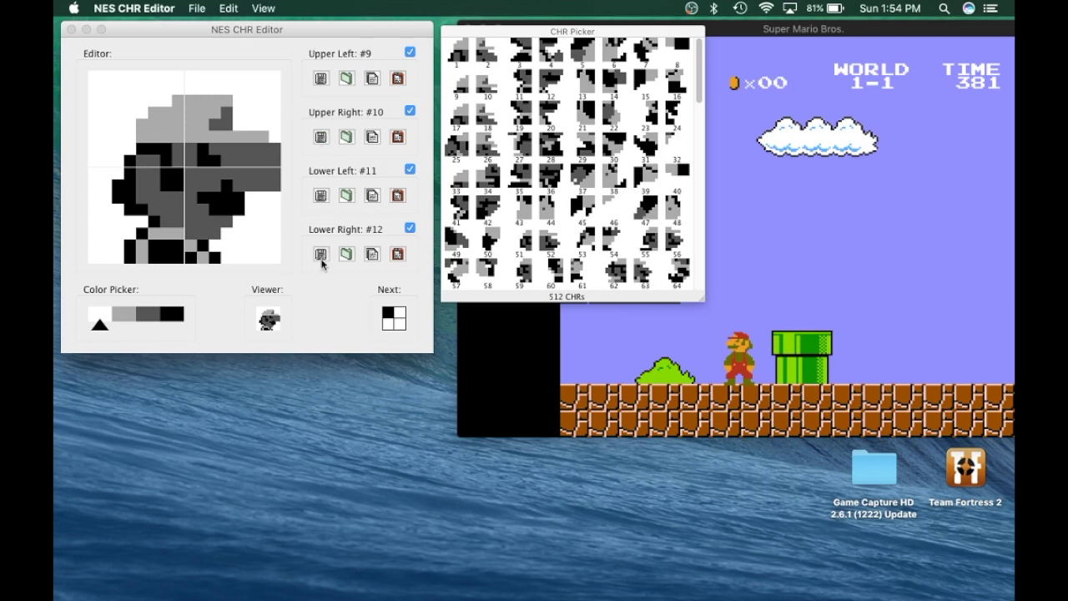
click(198, 9)
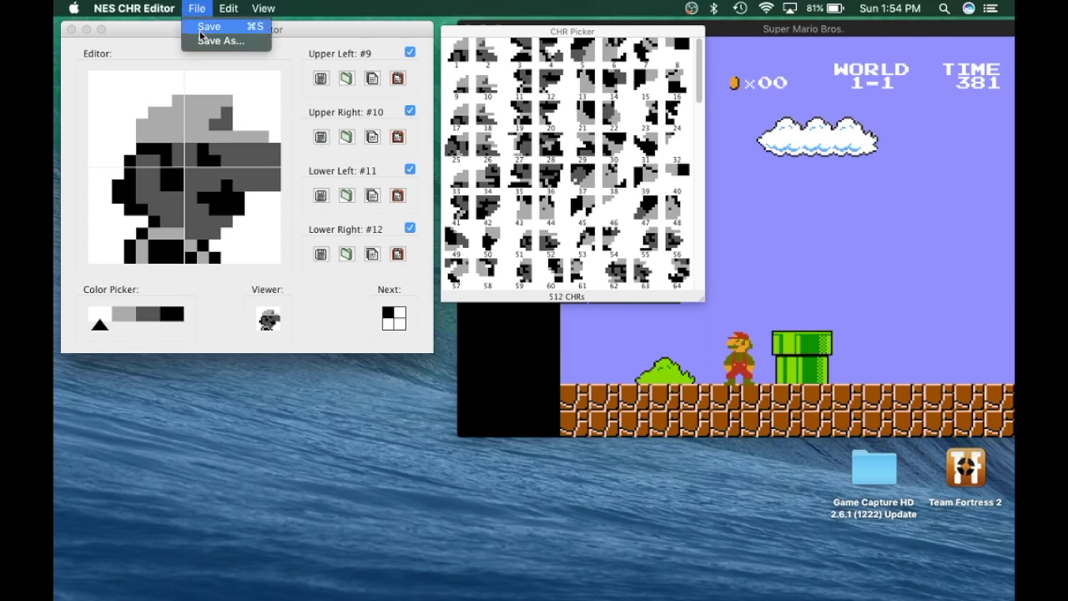
Save the edited Mario tiles into the ROM with File > Save
click(199, 28)
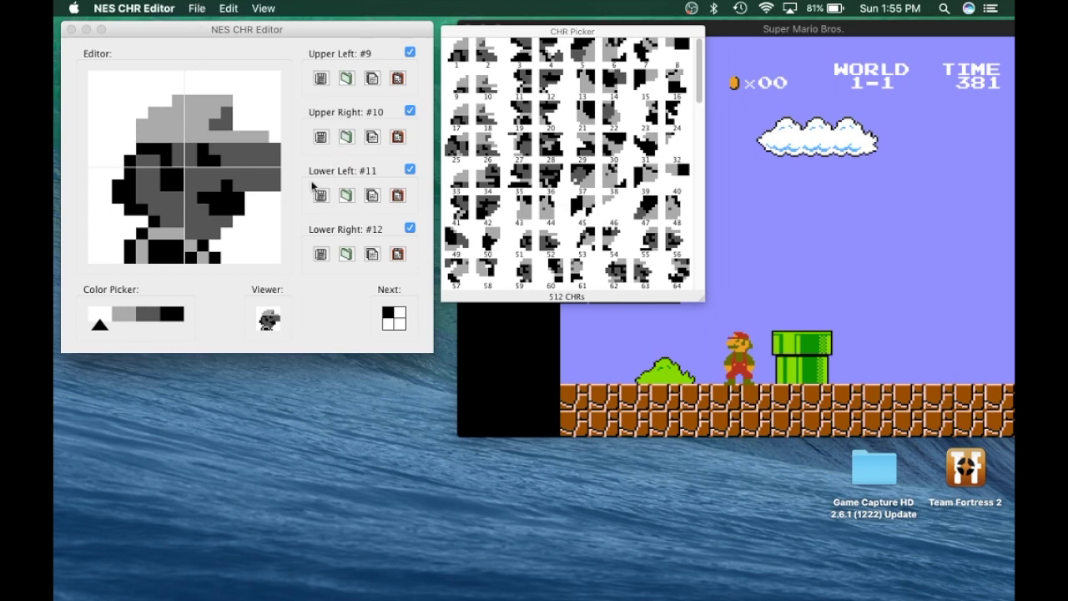
click(146, 7)
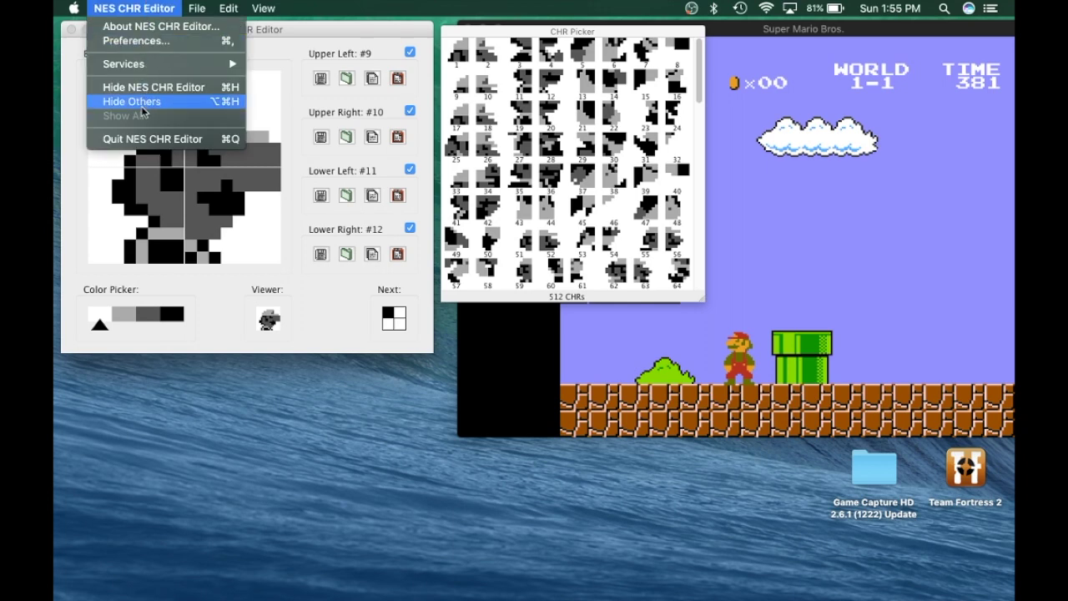
Quit NES CHR Editor, open Finder, and close the running Super Mario Bros. game
click(144, 139)
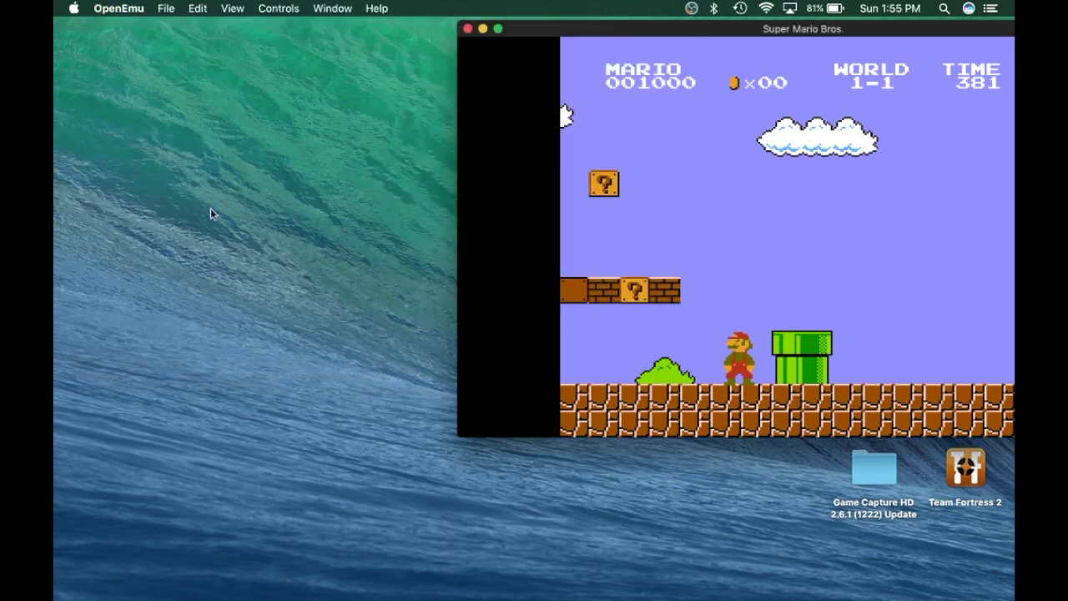
mouse_move(483, 589)
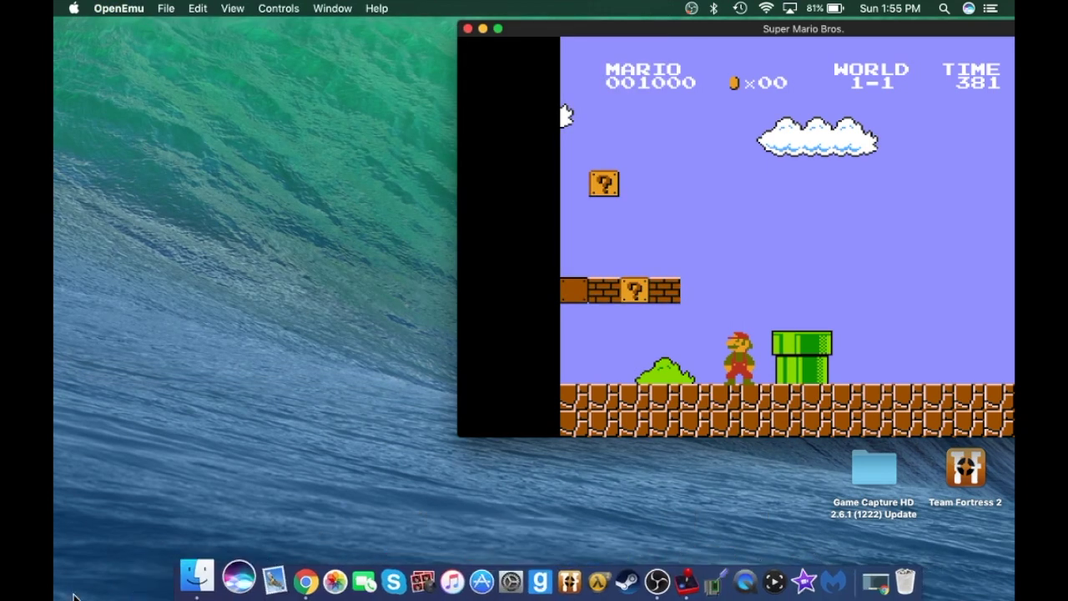
click(190, 582)
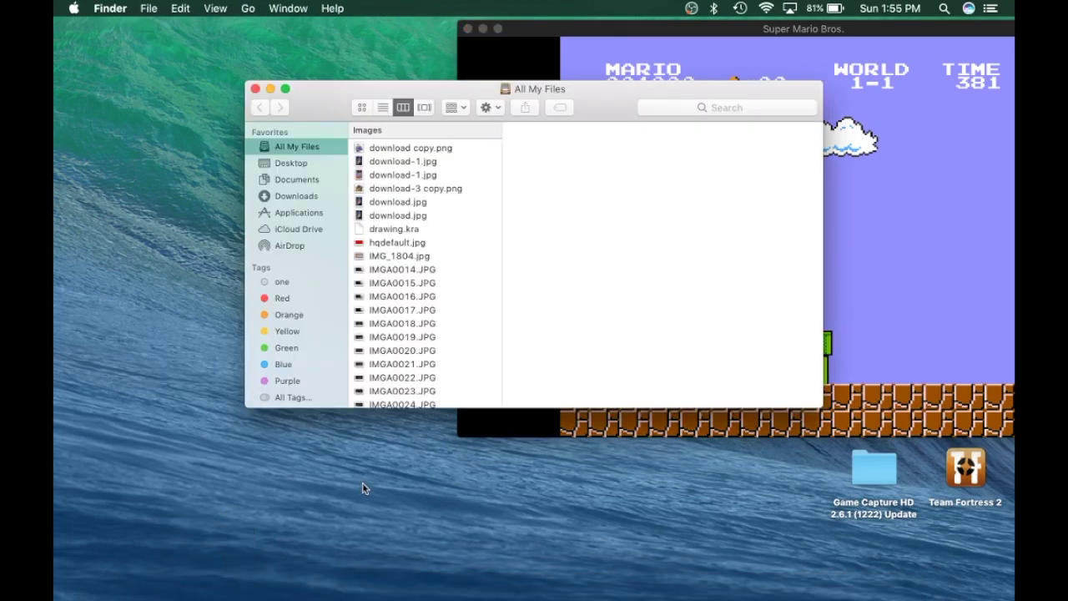
click(621, 33)
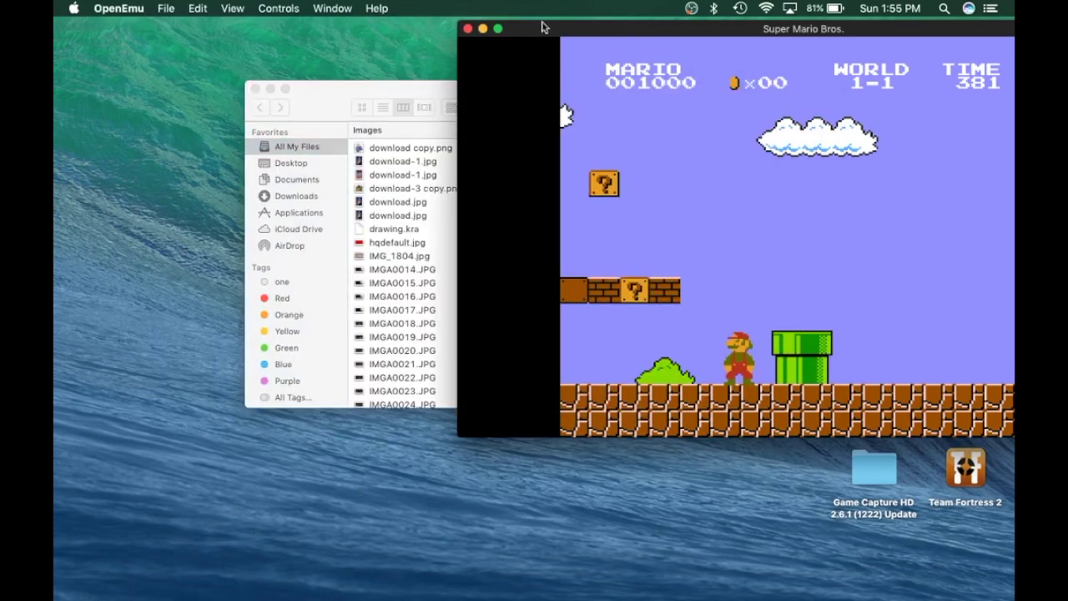
click(468, 30)
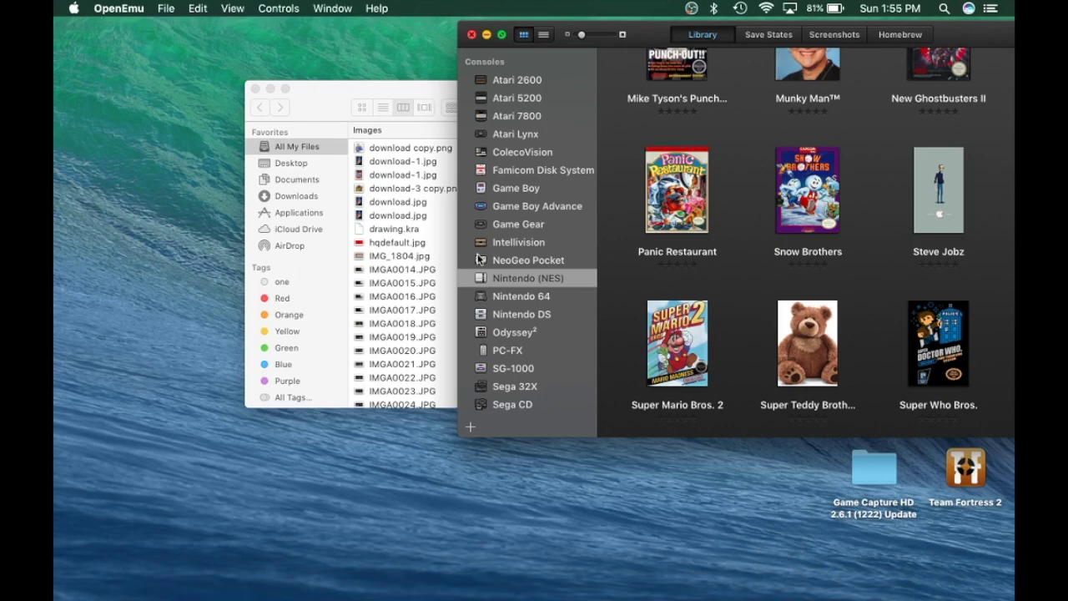
drag(339, 94, 185, 98)
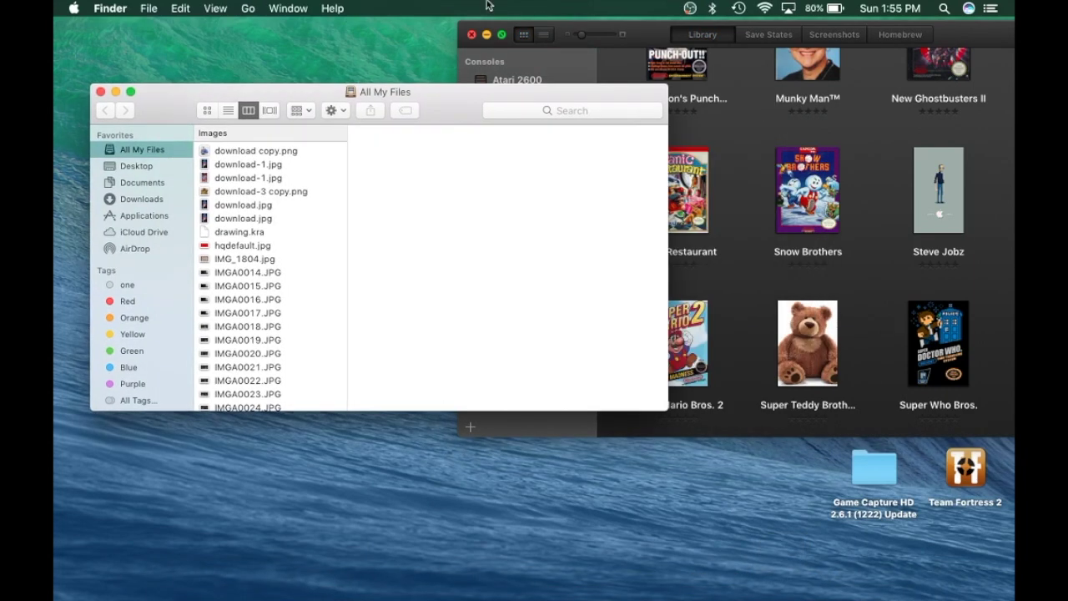
click(634, 33)
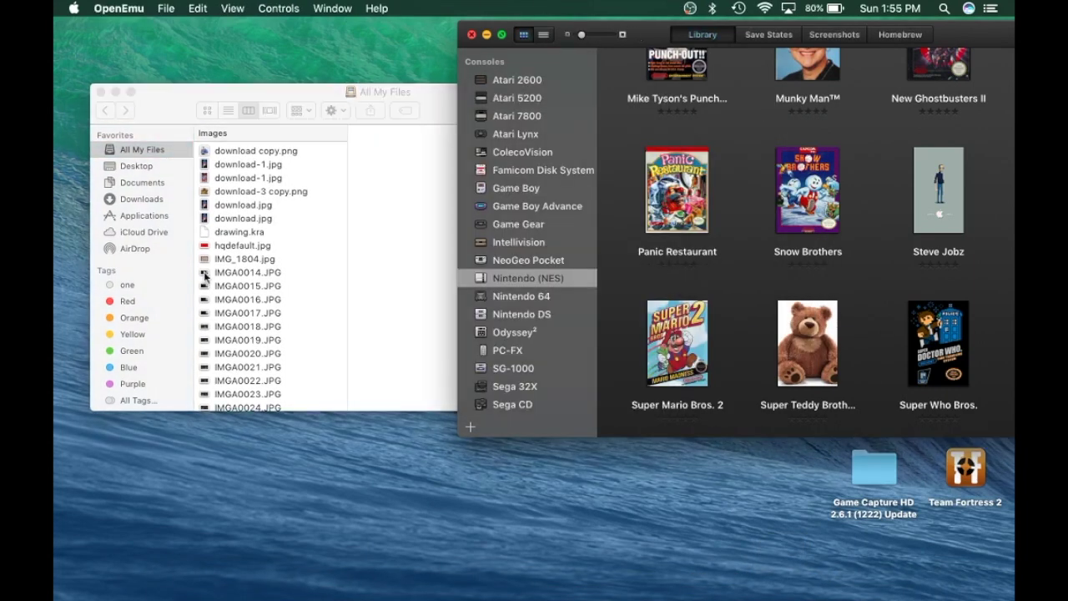
scroll(224, 251, down, 3)
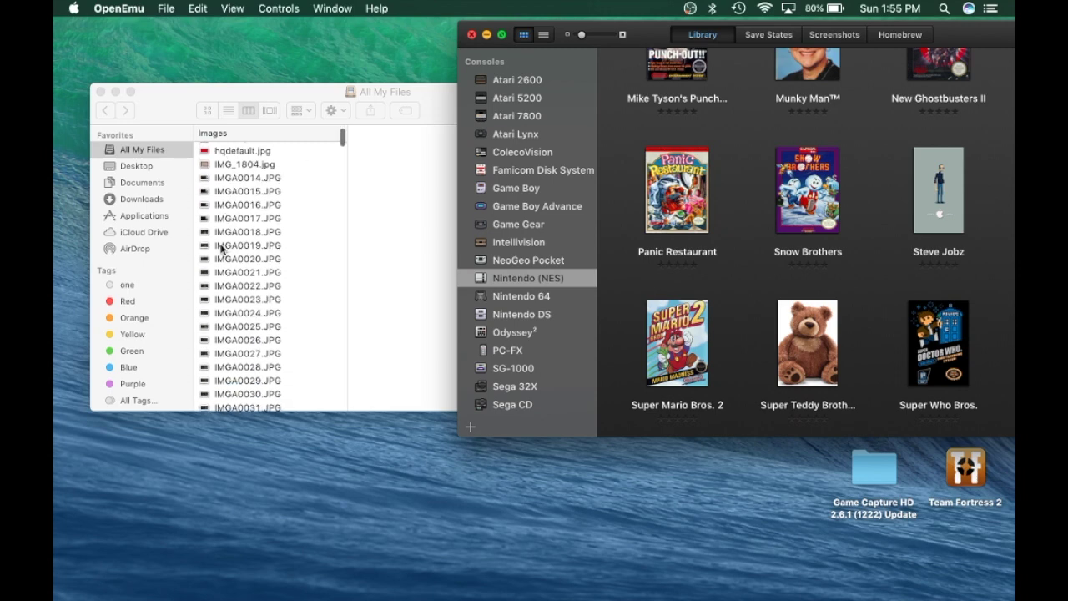
Search Finder for 'super gran' and select the Super Grand Dad Bros. ROM
click(123, 184)
click(124, 184)
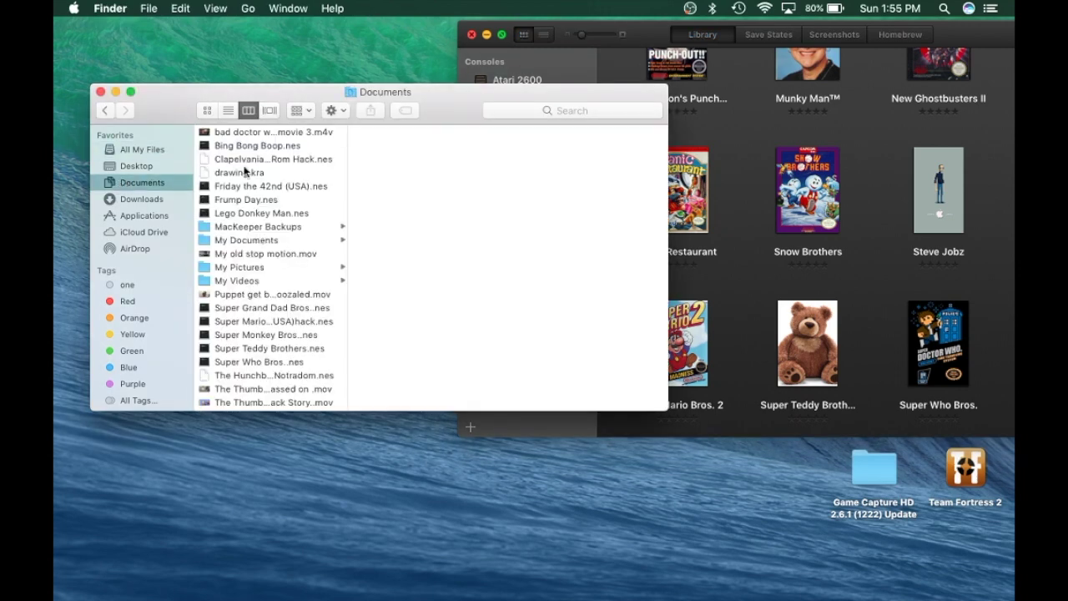
scroll(245, 171, down, 1)
scroll(245, 171, up, 1)
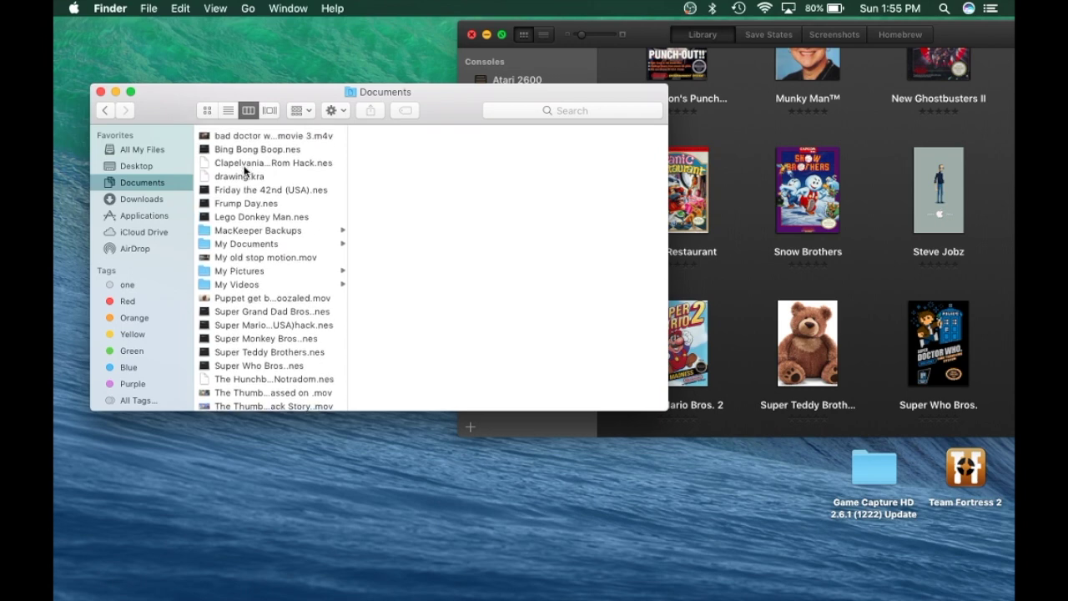
click(118, 204)
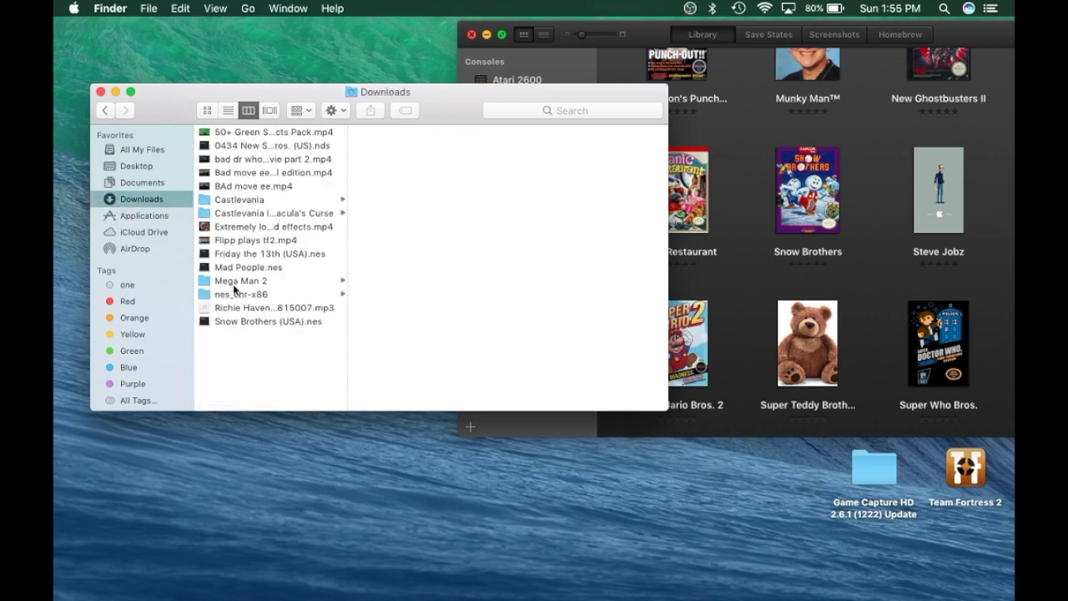
click(530, 115)
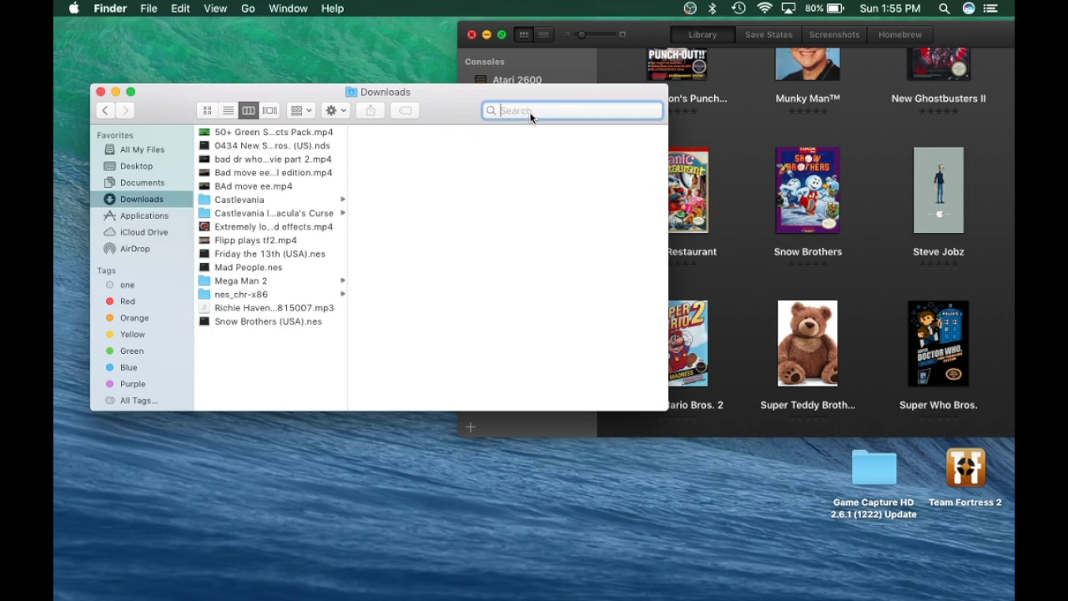
text(super)
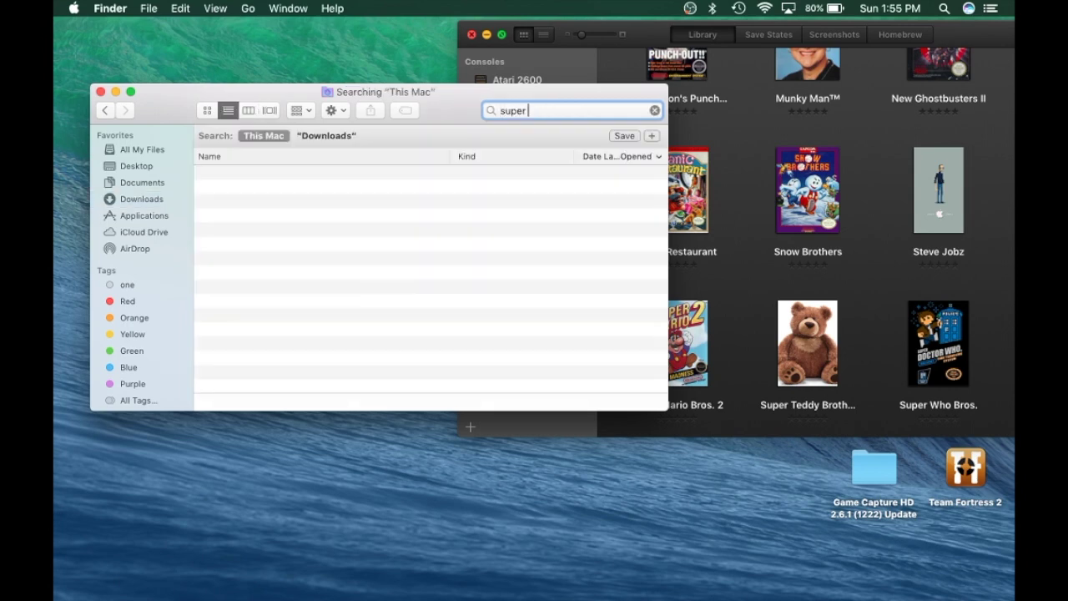
text( gran)
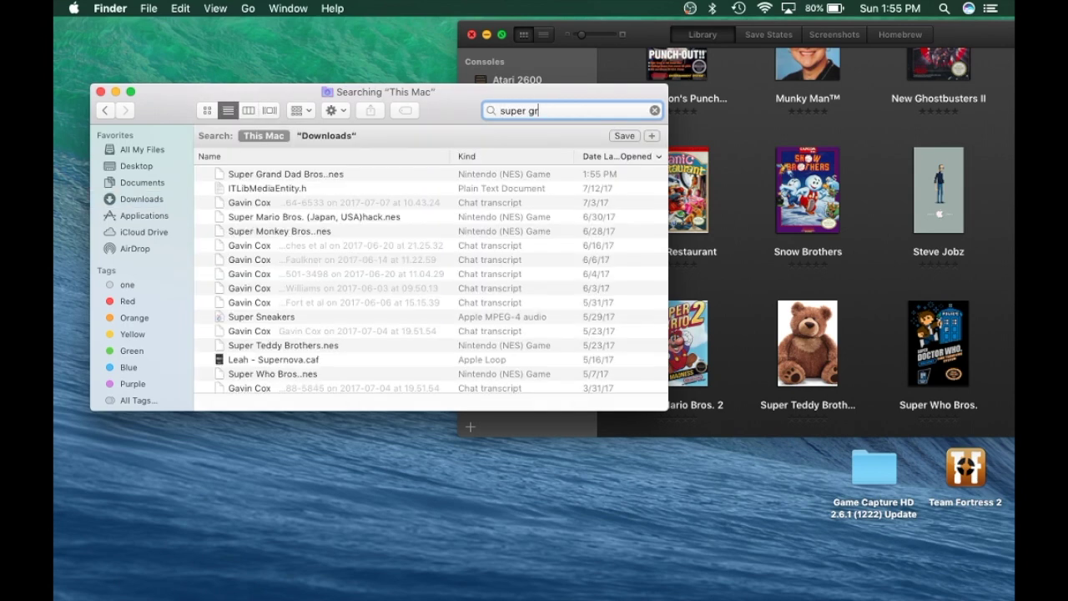
click(387, 174)
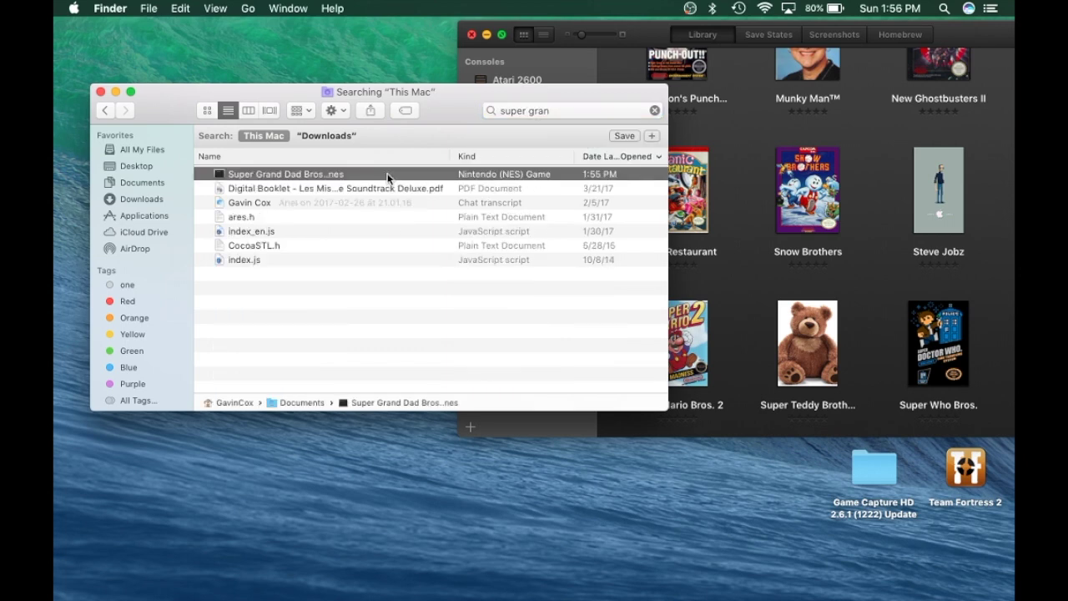
Drag Super Grand Dad Bros..nes into the OpenEmu library, close Finder, and move the library left
drag(309, 173, 788, 164)
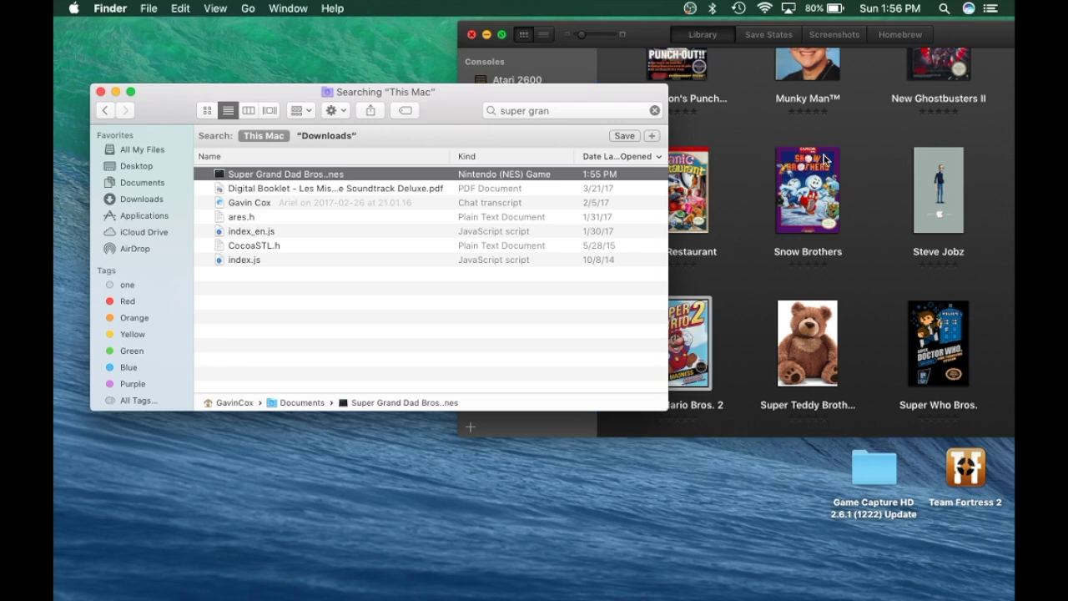
click(101, 91)
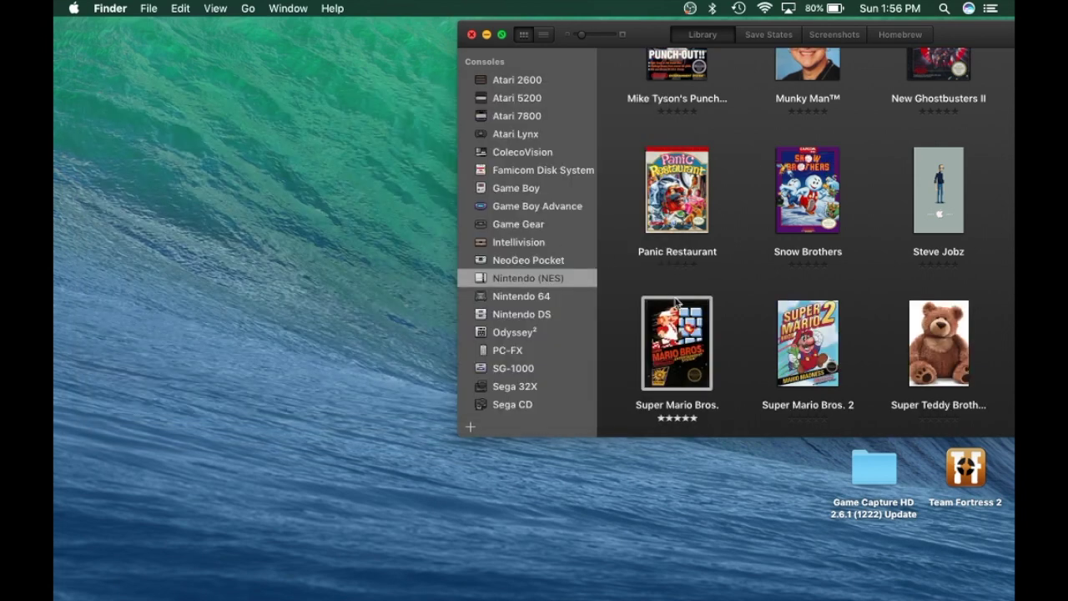
drag(658, 35, 469, 33)
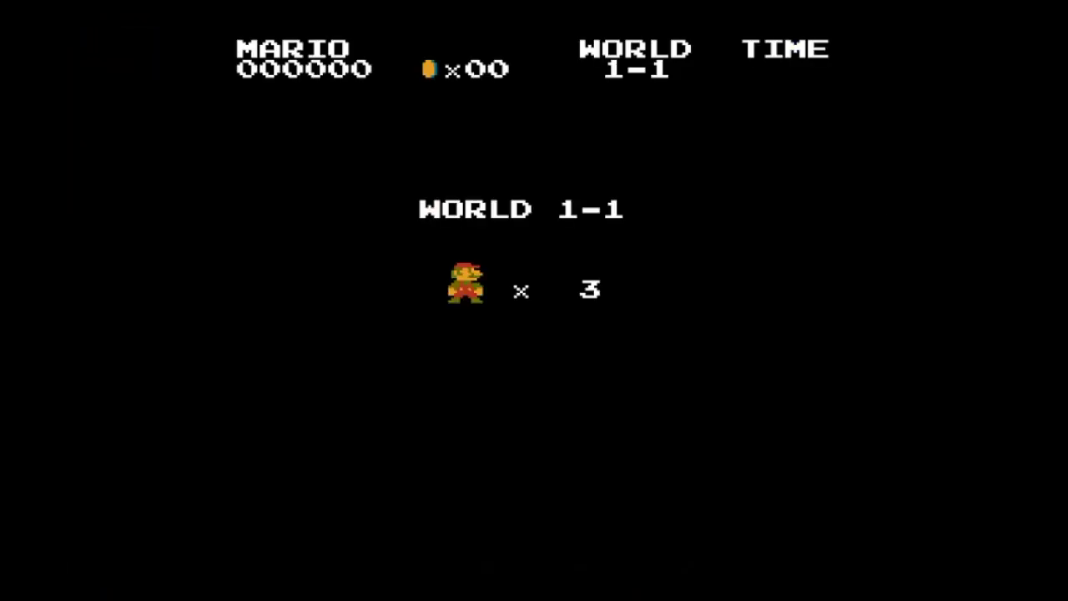
Run through World 1-1, stomp the Goomba, grab the mushroom, then quit to the library
key(Right)
key(x)
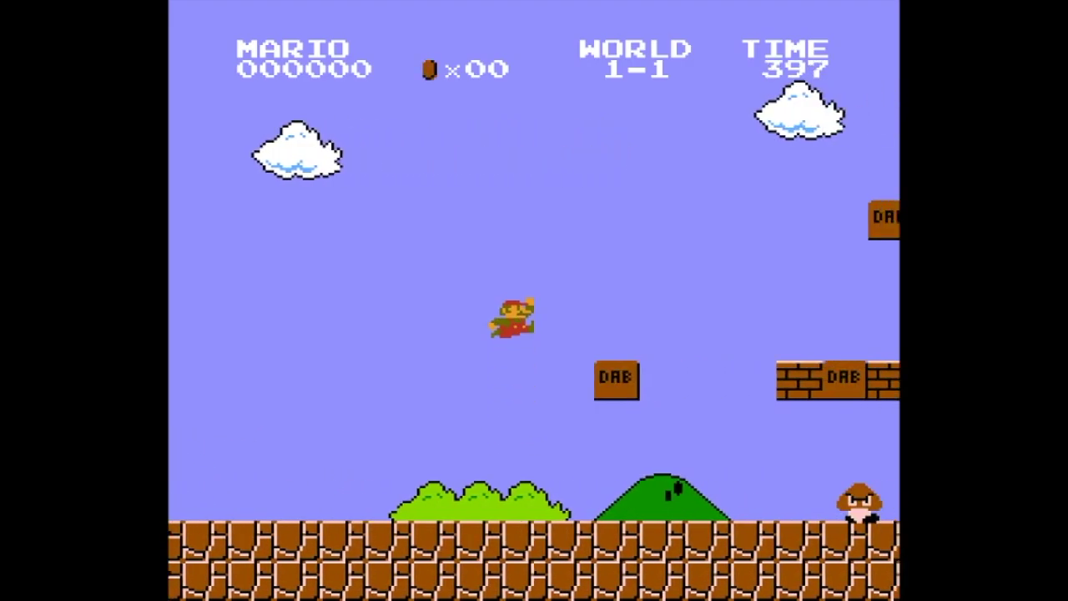
key(Right)
key(x)
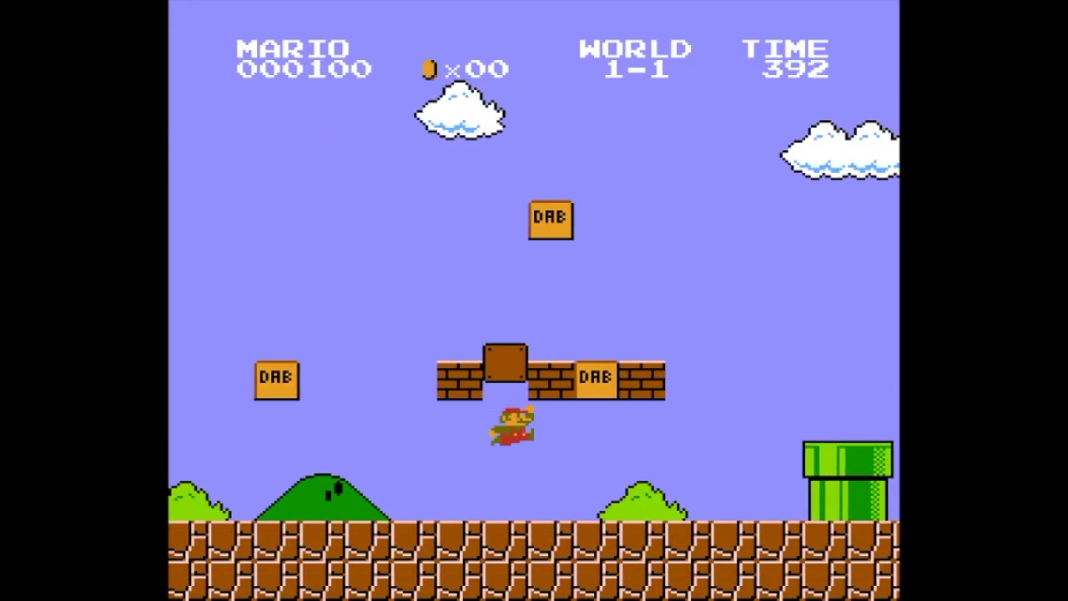
key(Right)
key(Left)
key(x)
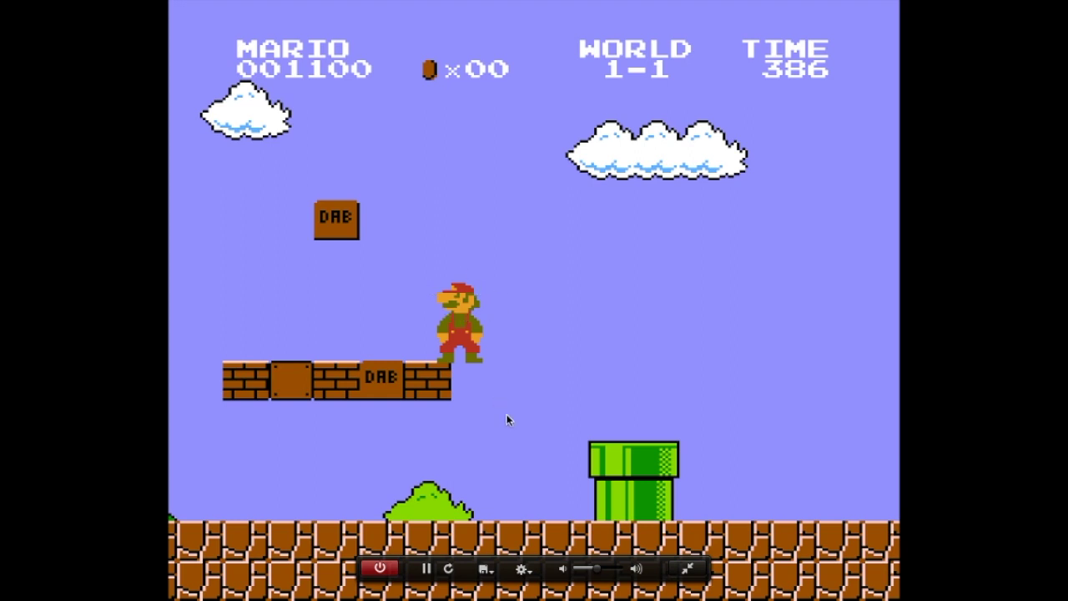
click(381, 568)
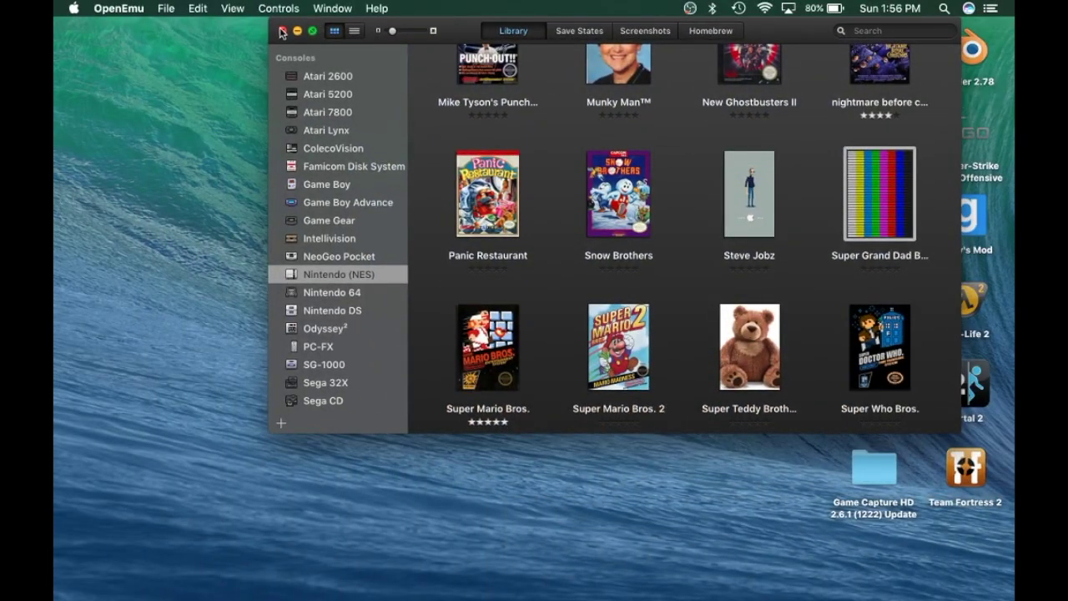
Close the OpenEmu library window to reveal the desktop and Dock
click(282, 31)
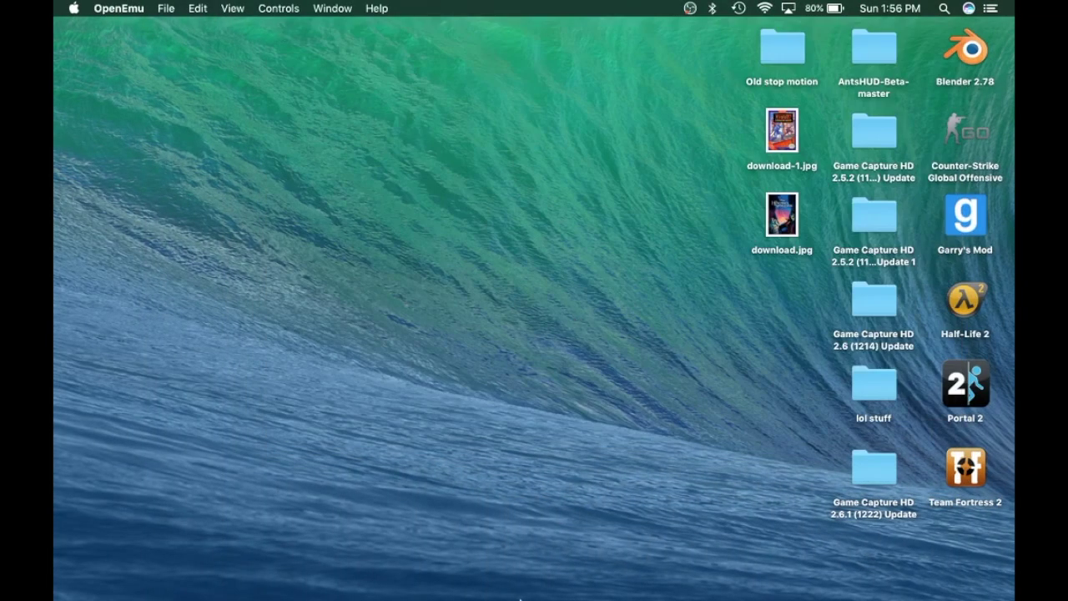
mouse_move(515, 597)
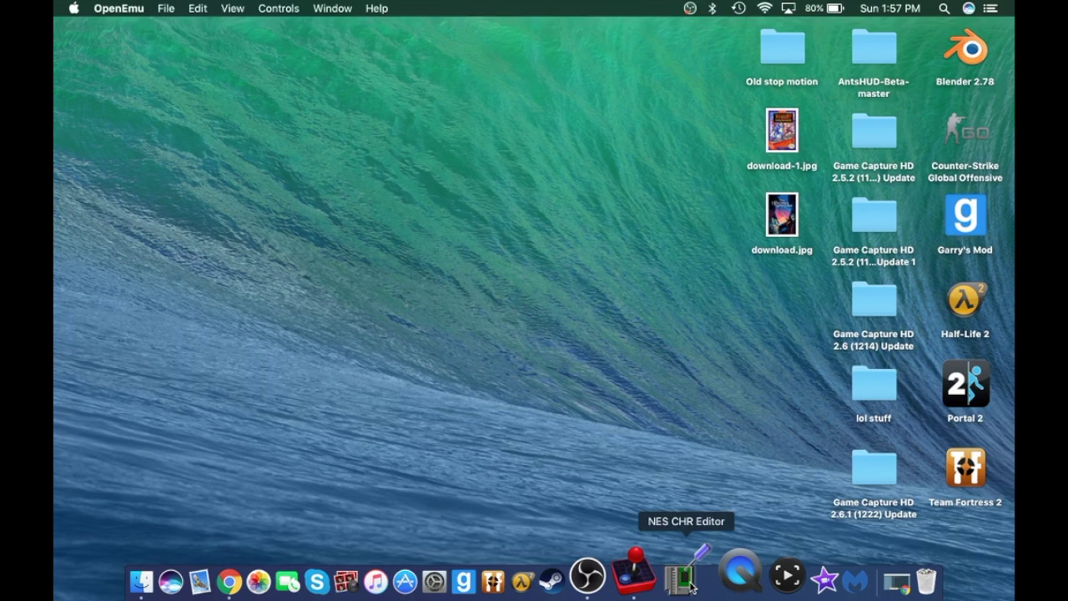
Move Chrome out of the way, launch NES CHR Editor and select Super Grand Dad Bros..nes
click(897, 581)
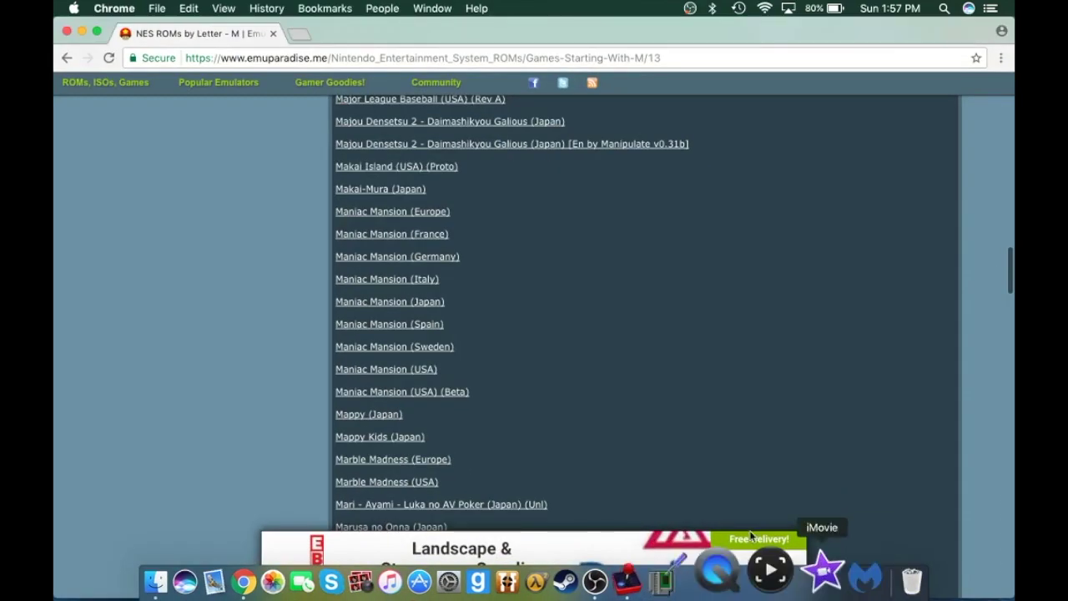
click(80, 32)
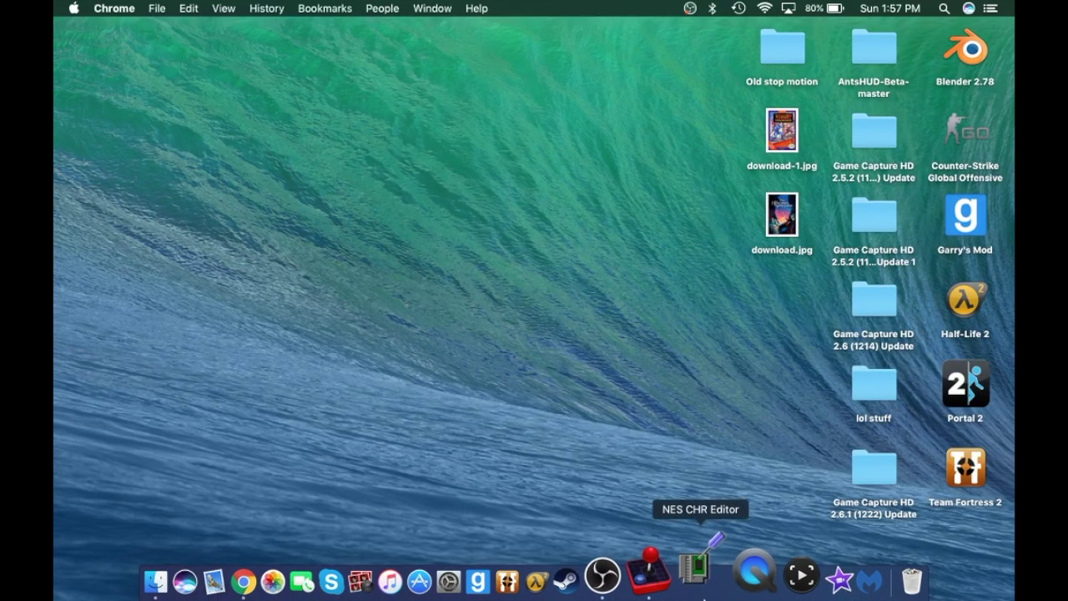
click(703, 596)
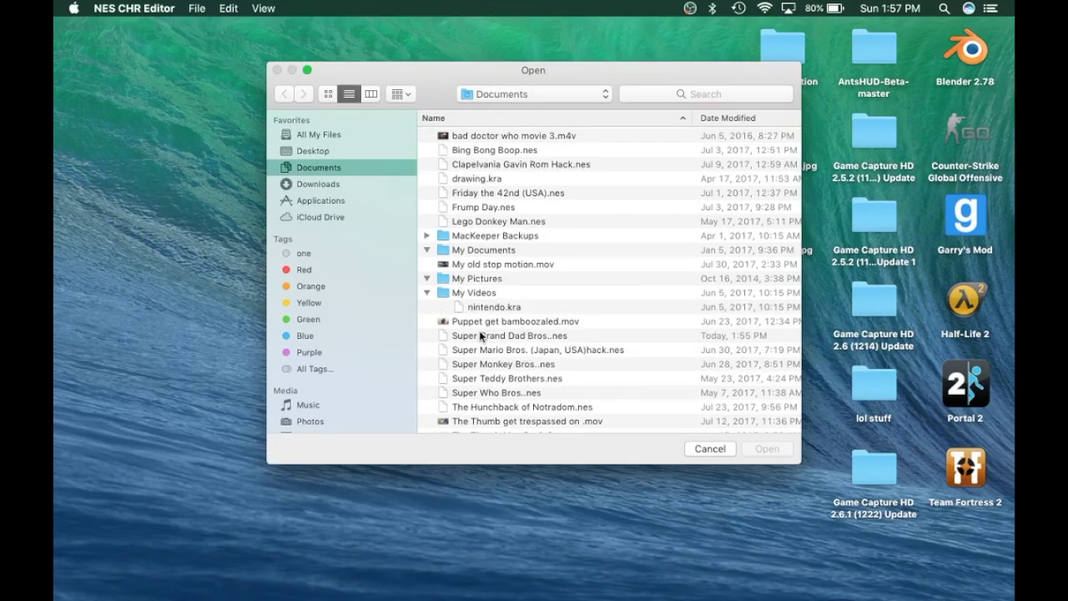
click(480, 335)
Open the ROM and fill the four Mario quadrants with tiles 9, 10, 11 and 12
click(753, 446)
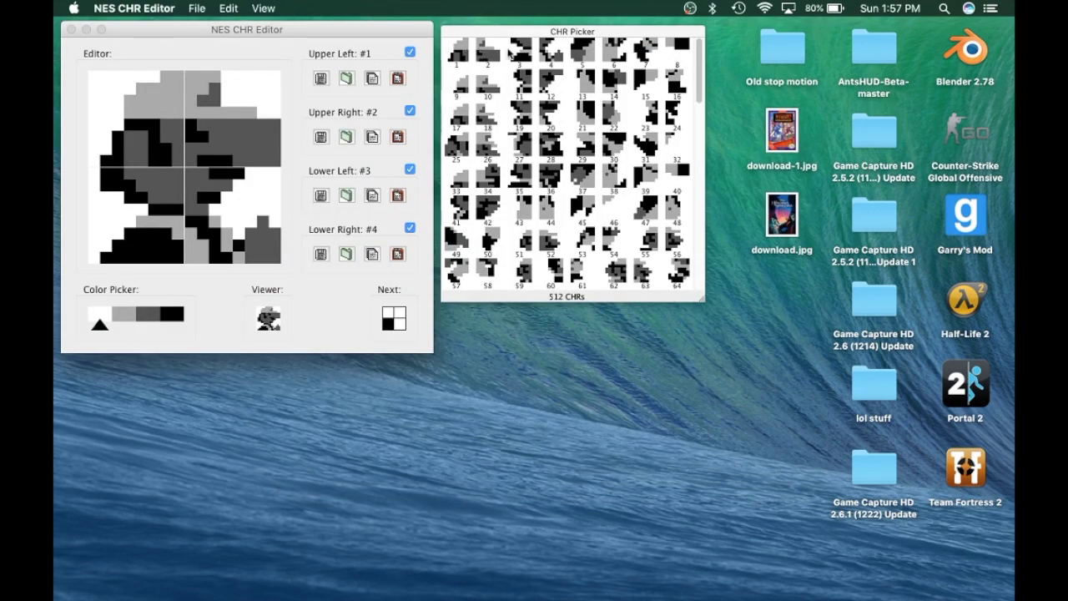
click(469, 84)
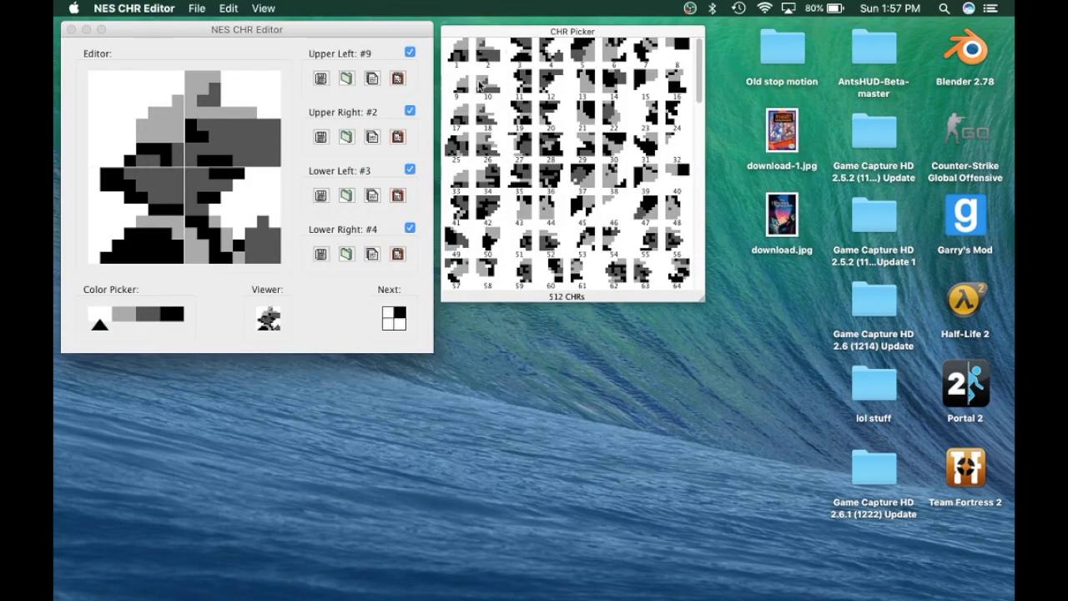
click(483, 83)
click(544, 83)
click(526, 83)
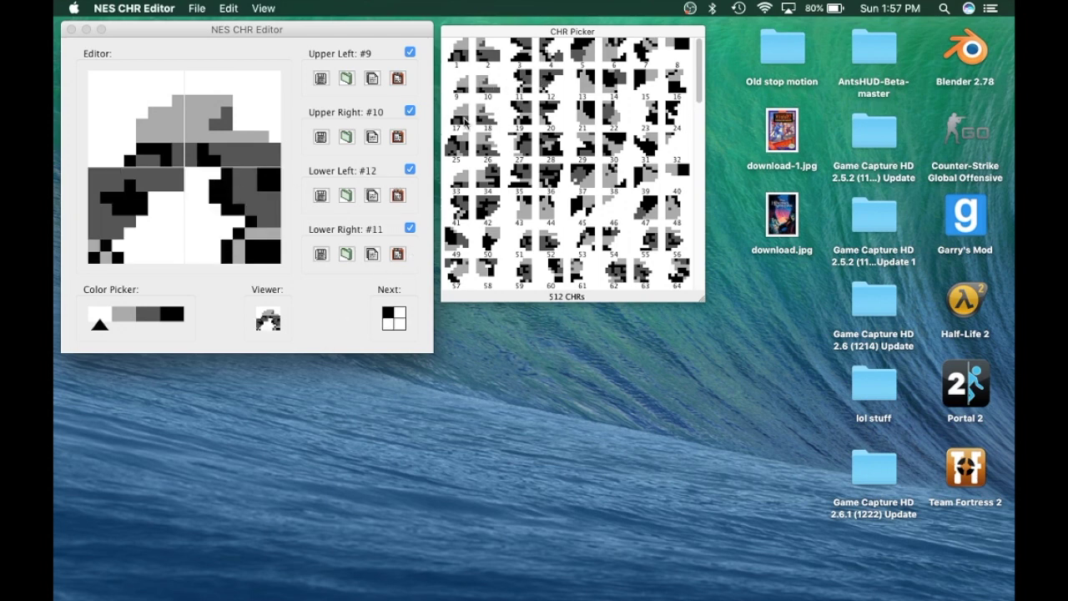
click(464, 89)
click(492, 87)
click(529, 81)
click(546, 81)
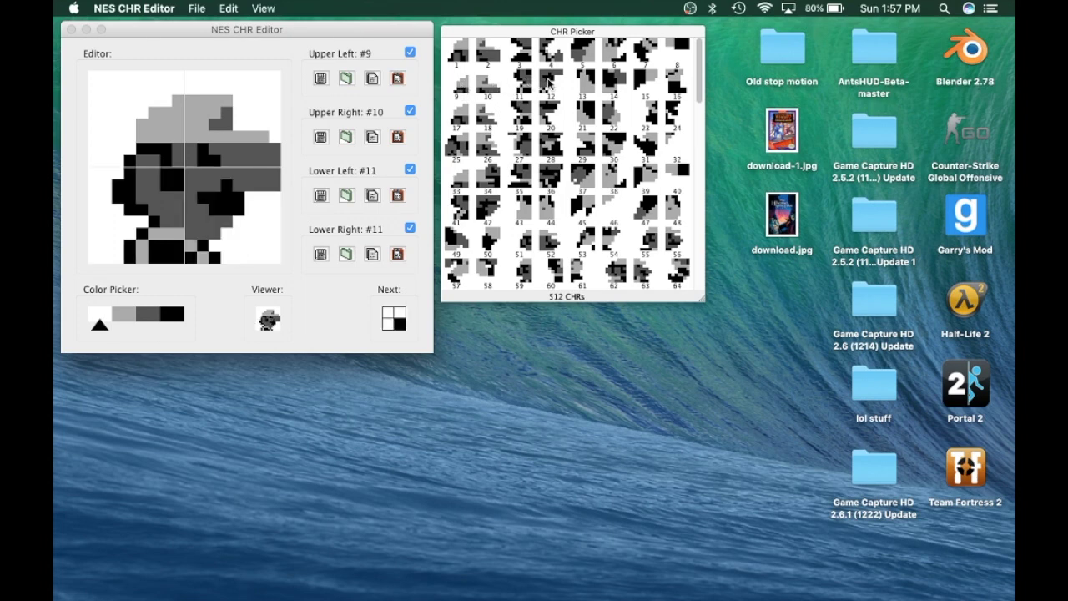
Quit NES CHR Editor from its application menu
click(107, 8)
click(117, 139)
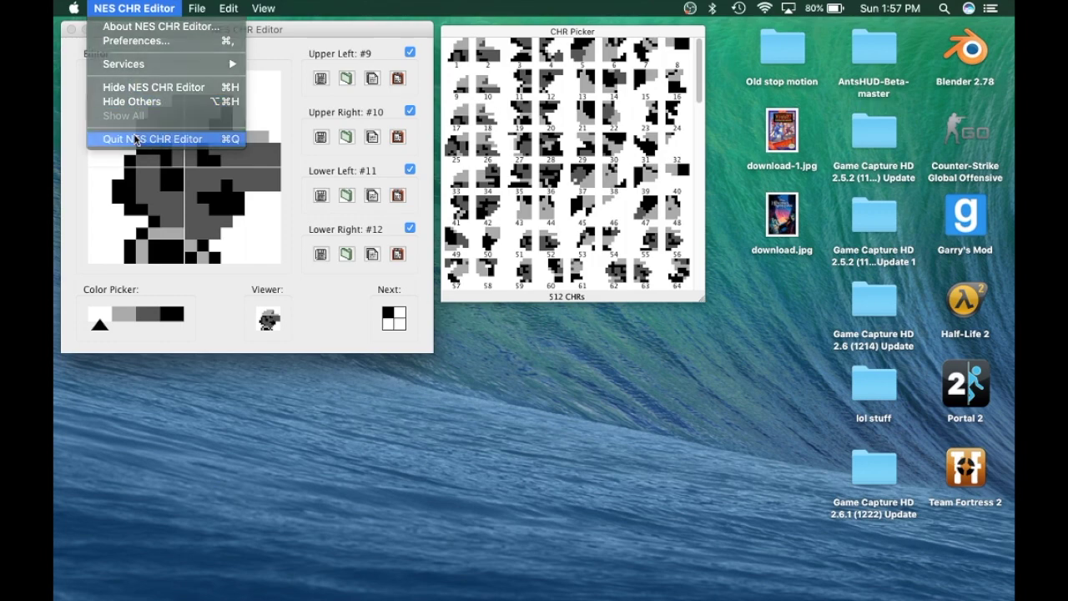
mouse_move(434, 594)
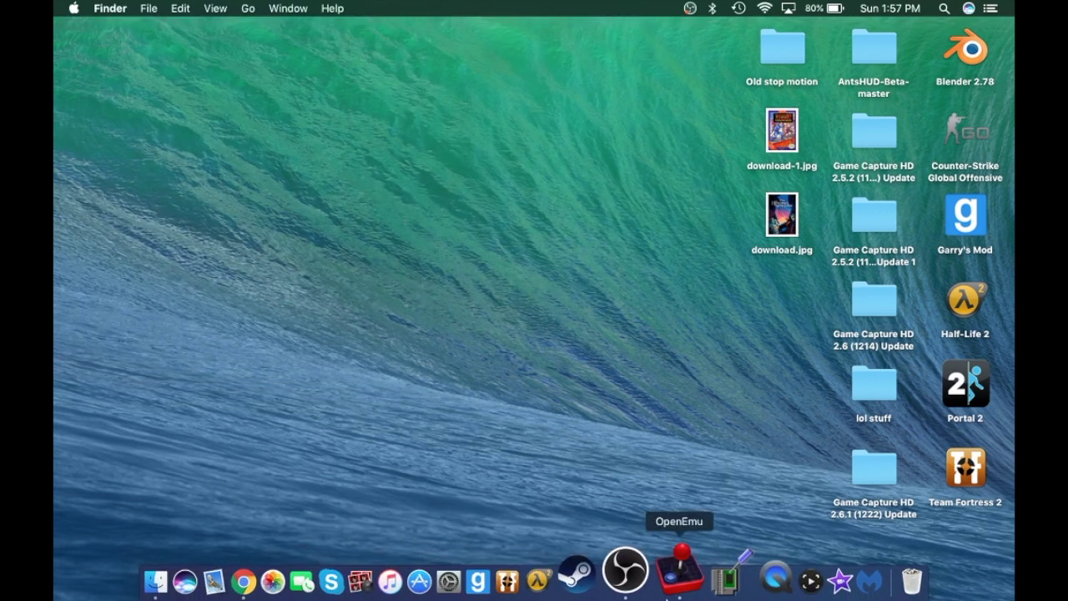
Quit OpenEmu from its Dock menu, then relaunch it from the Dock
right_click(673, 576)
click(669, 510)
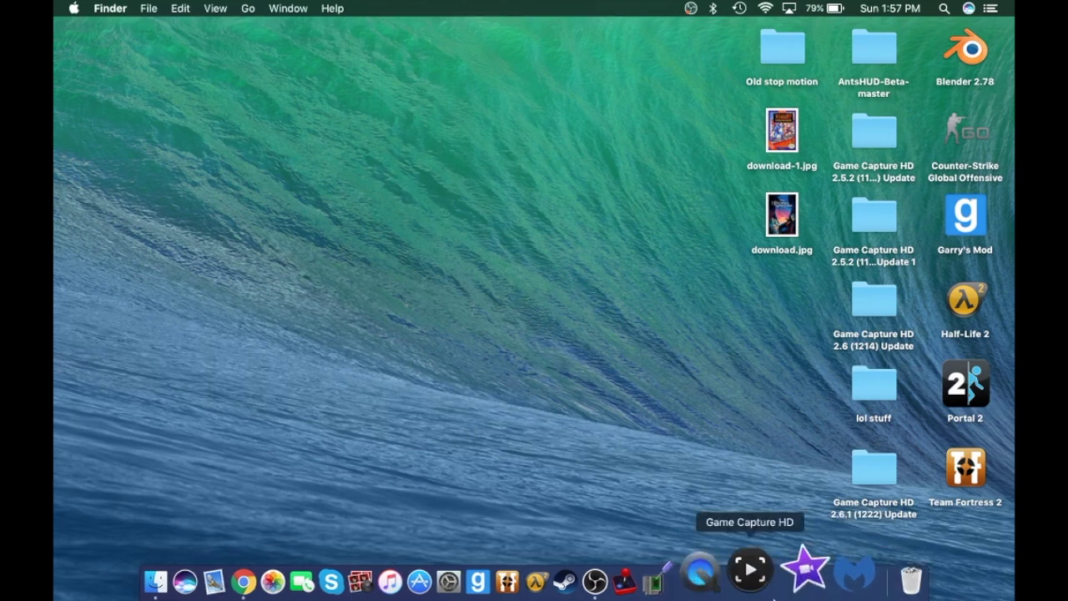
click(674, 584)
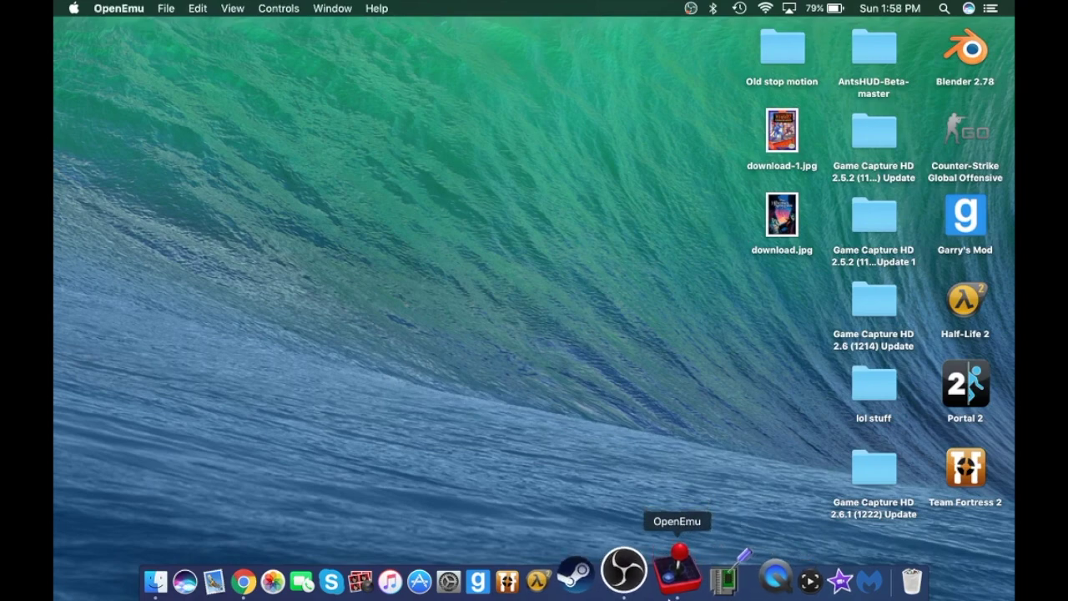
Scroll the NES library and launch The Hunchback game from its cover
scroll(759, 221, down, 10)
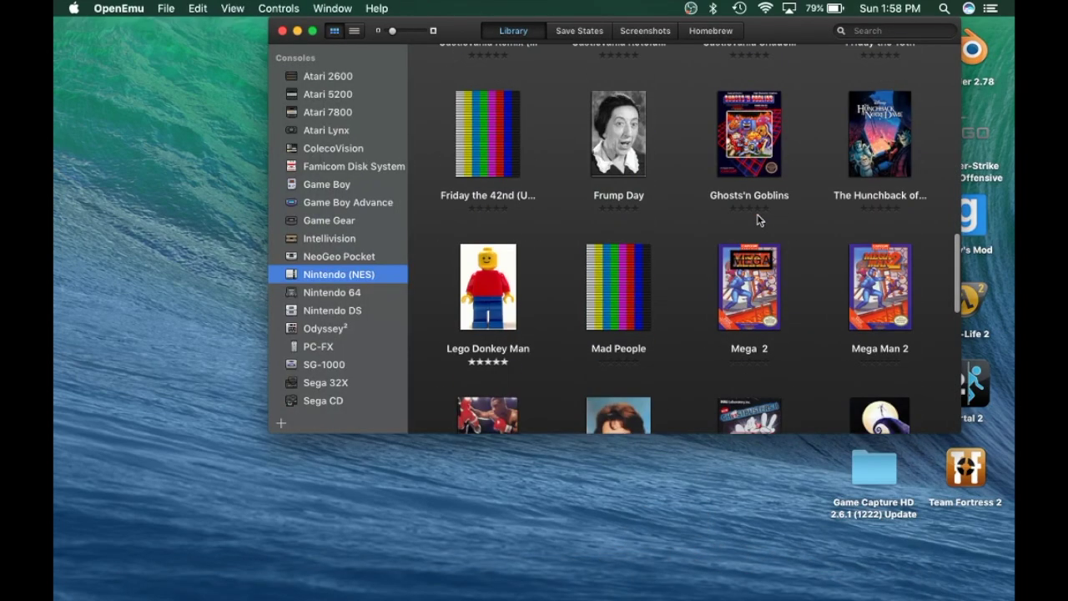
scroll(759, 221, up, 3)
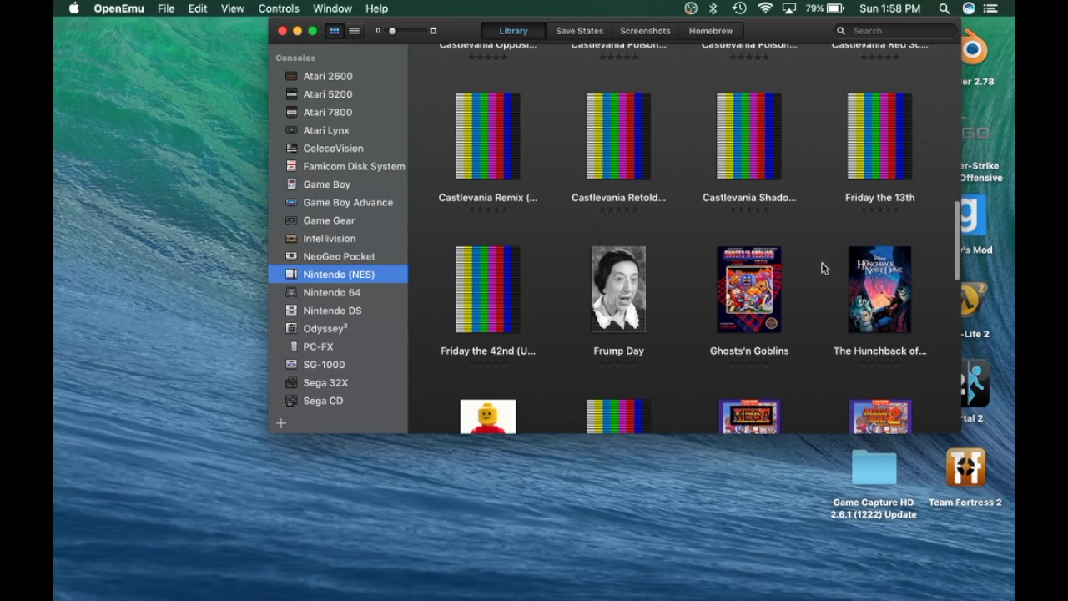
double_click(863, 285)
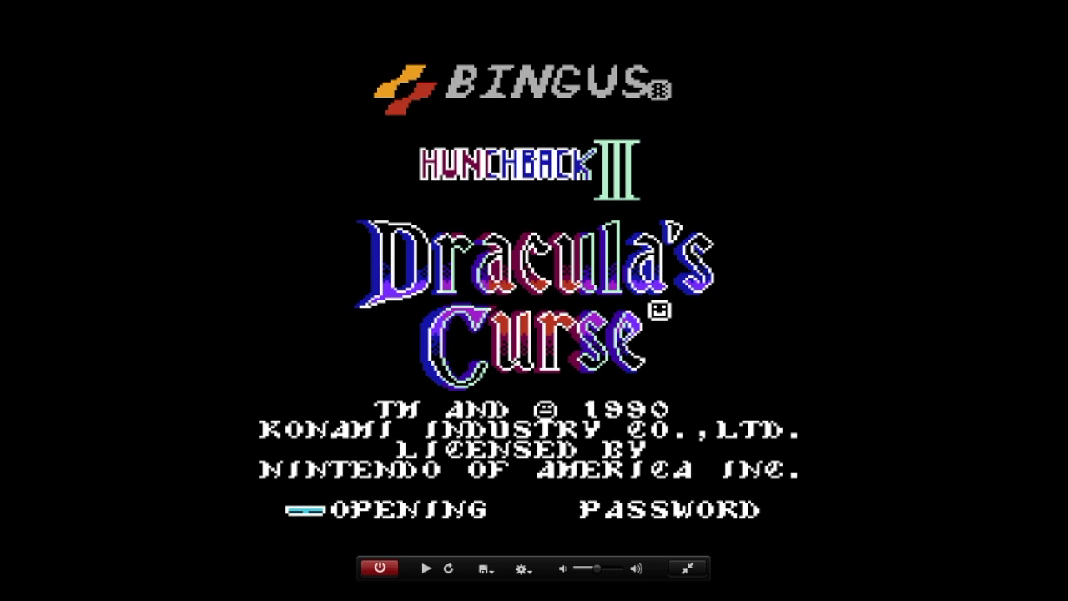
Start Hunchback III: Dracula's Curse from its title screen with Return
mouse_move(659, 329)
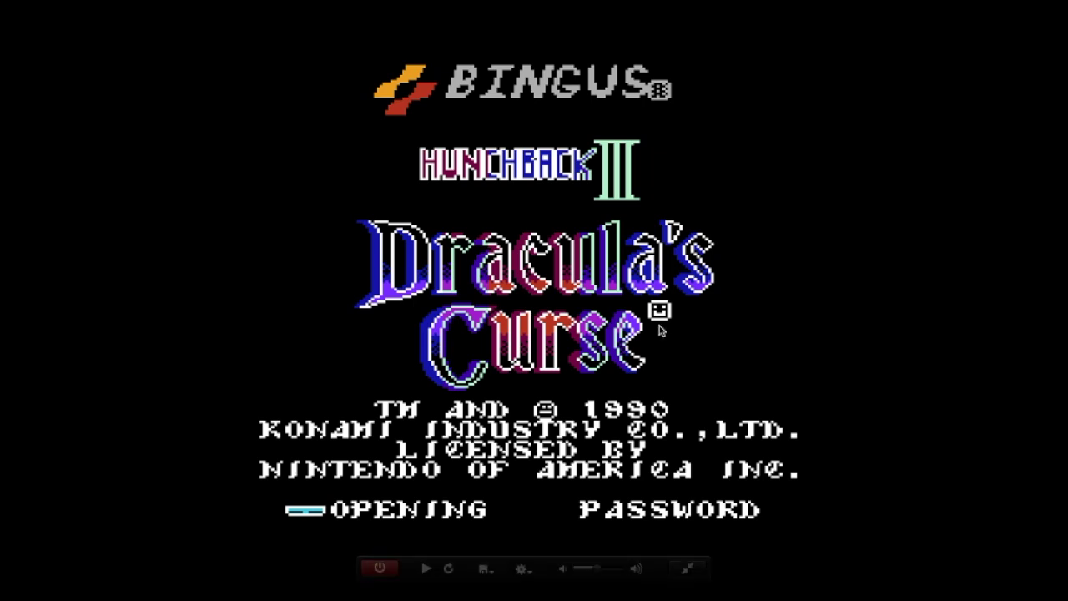
key(Return)
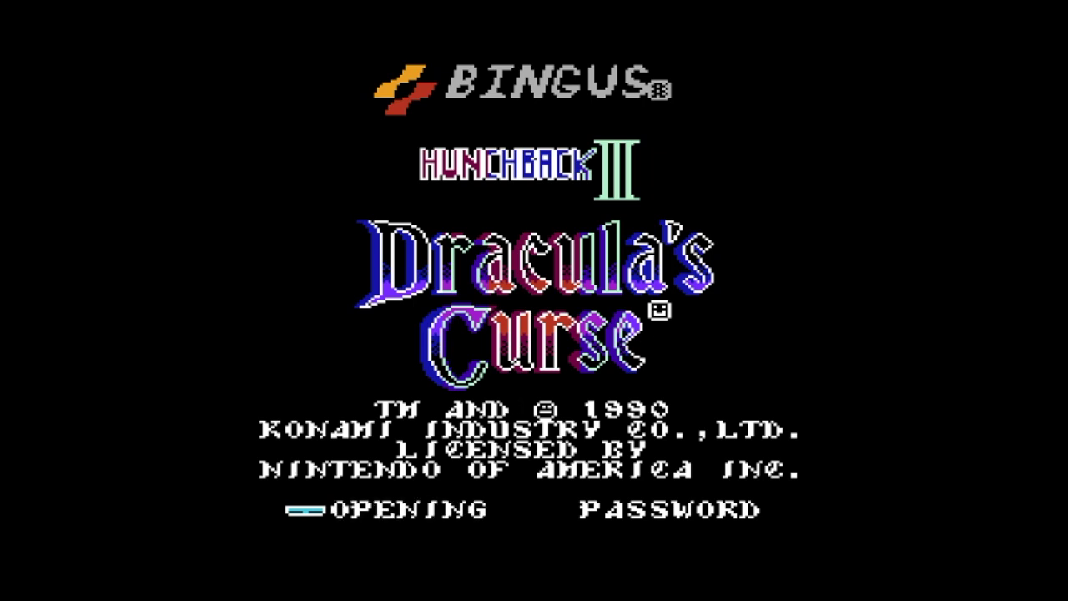